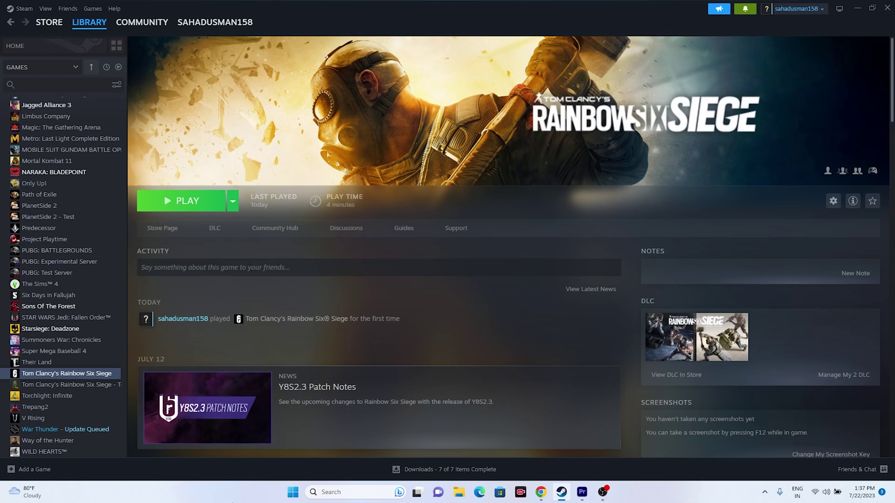
- View the Windows power options, including Restart, and dismiss them without choosing one
left_click(293, 493)
left_click(563, 461)
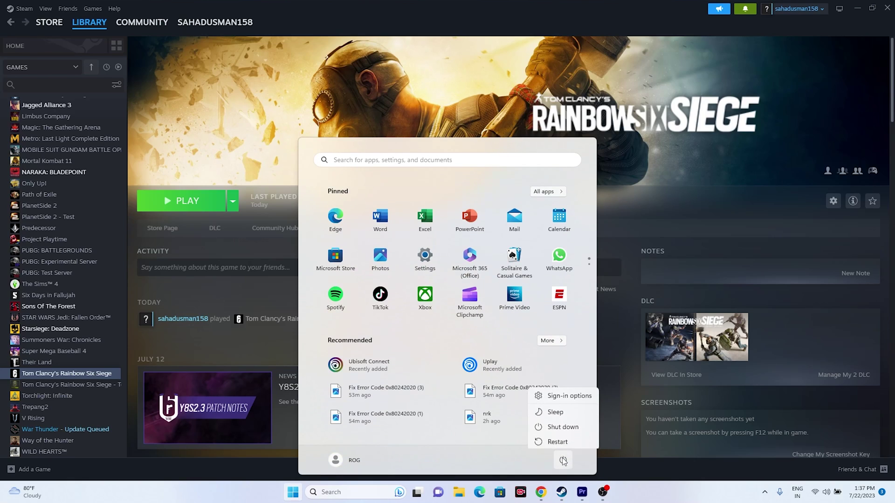
left_click(278, 261)
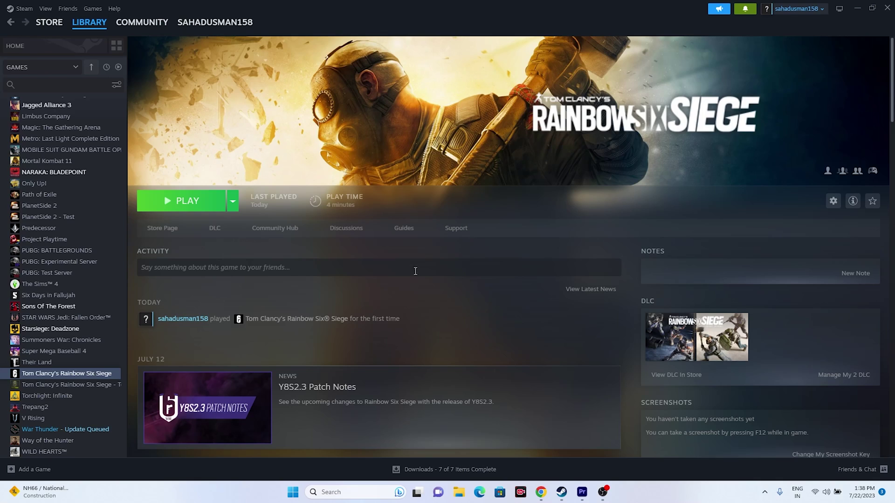
- Verify the integrity of Tom Clancy's Rainbow Six Siege's game files, declining to uninstall the BattlEye Service and dismissing the Windows Features dialog
right_click(98, 375)
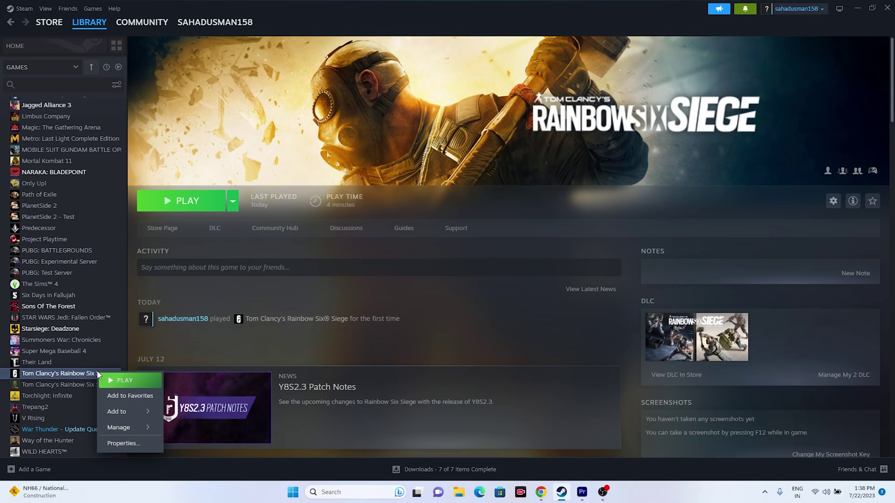
left_click(119, 441)
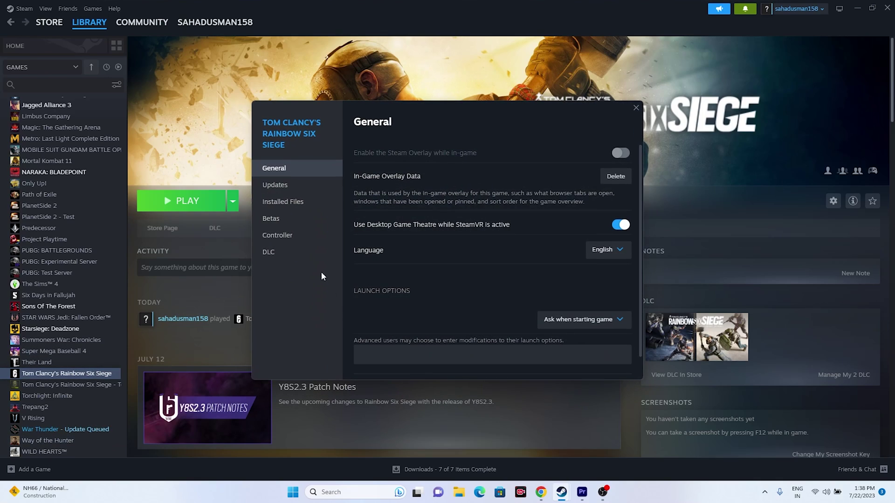
left_click(320, 202)
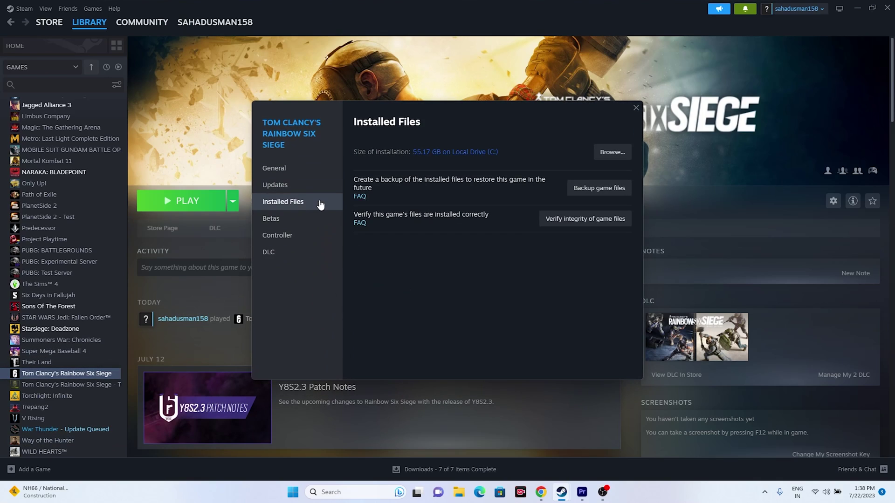
left_click(597, 223)
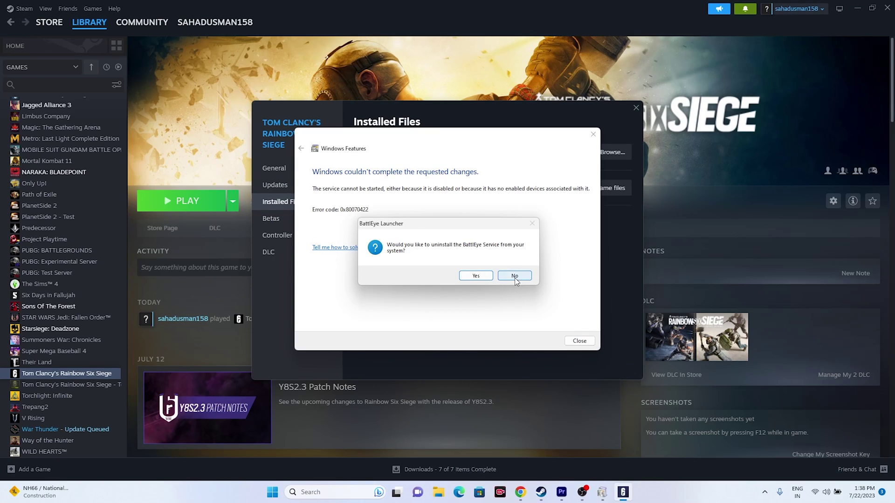
left_click(514, 276)
left_click(578, 342)
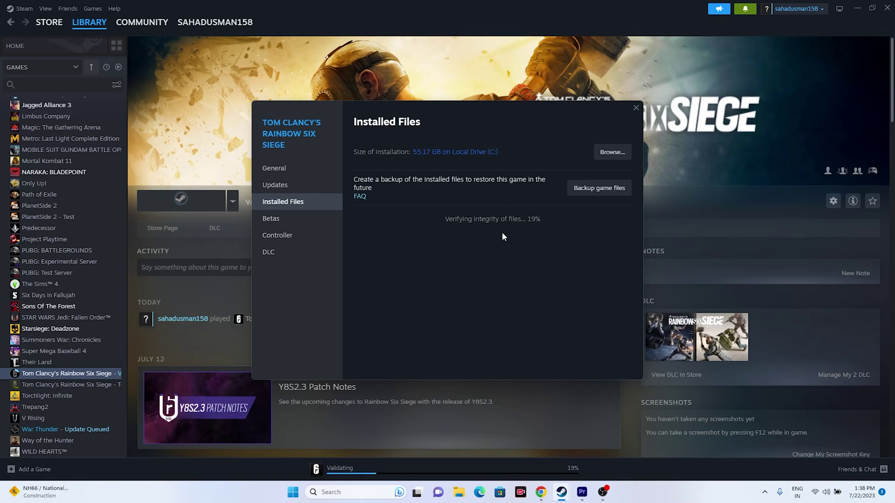
left_click(654, 222)
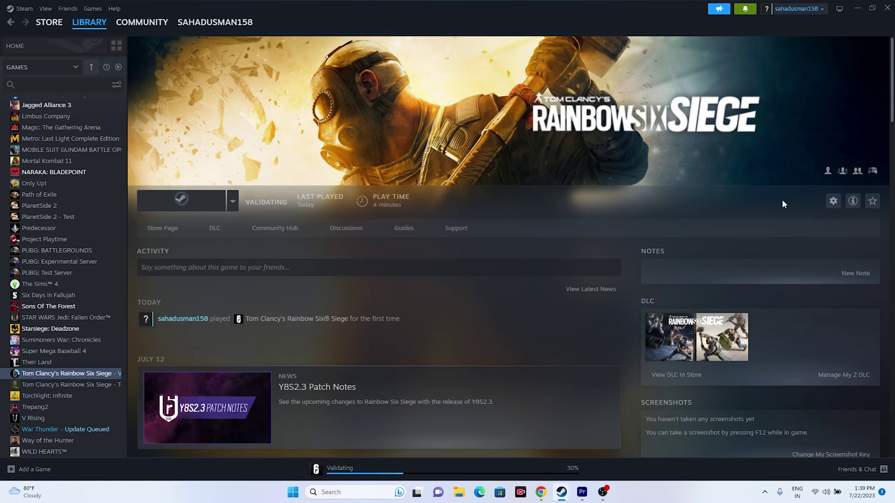
- Open the installation folder of Tom Clancy's Rainbow Six Siege from the game's properties
right_click(80, 373)
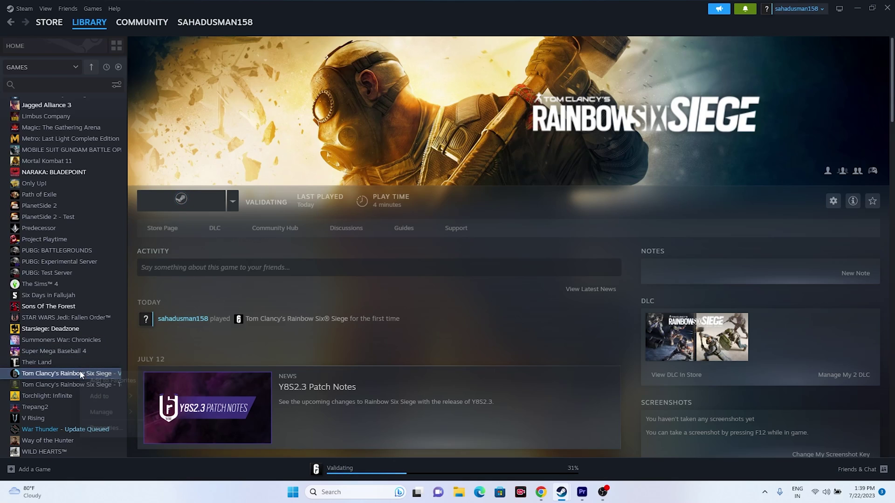
left_click(95, 427)
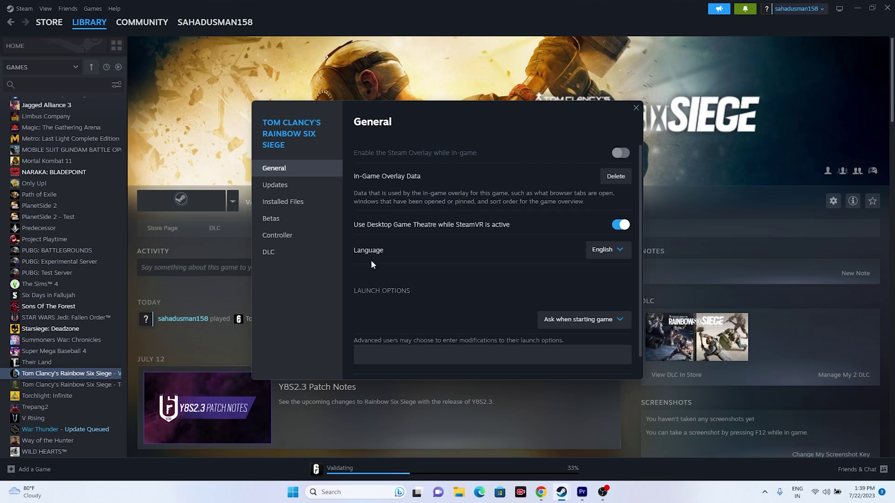
left_click(310, 206)
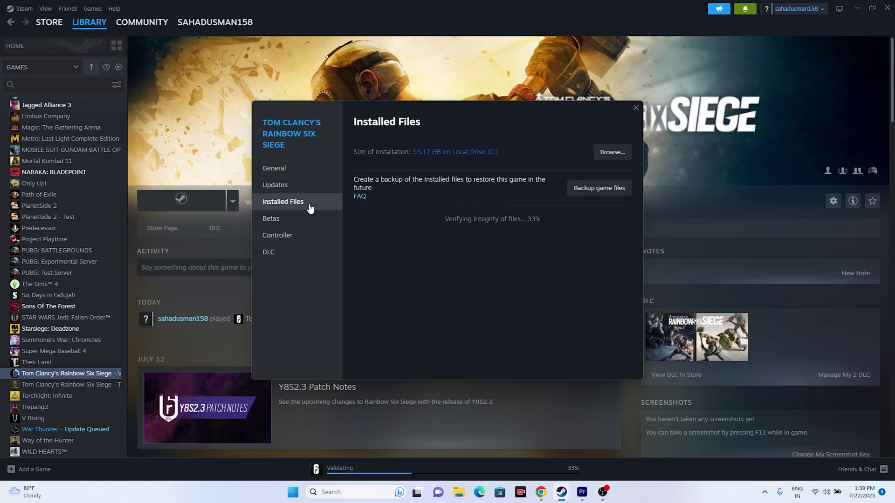
left_click(623, 154)
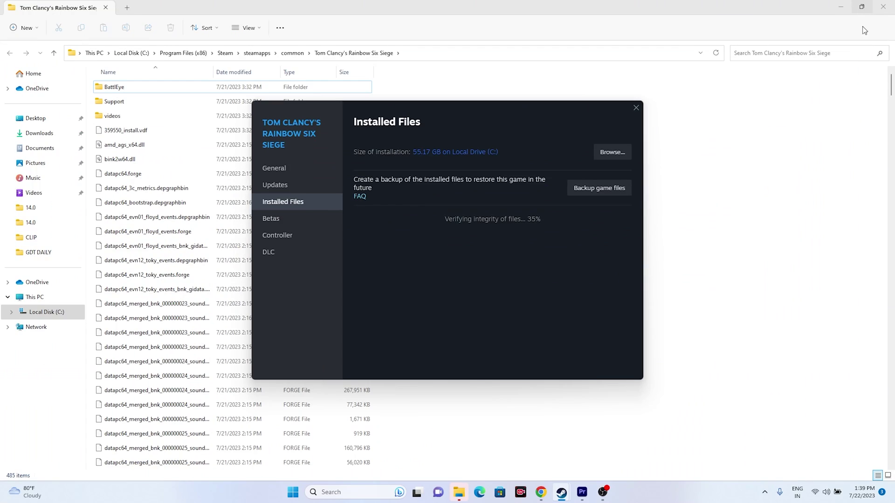
left_click(810, 141)
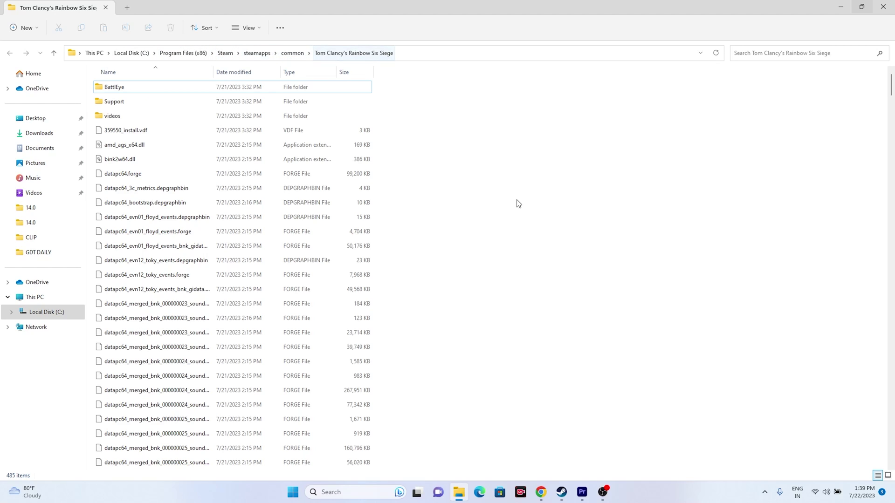
- Locate and select the RainbowSix application file in the game's installation folder
scroll(536, 216, "down", 10)
scroll(536, 217, "down", 20)
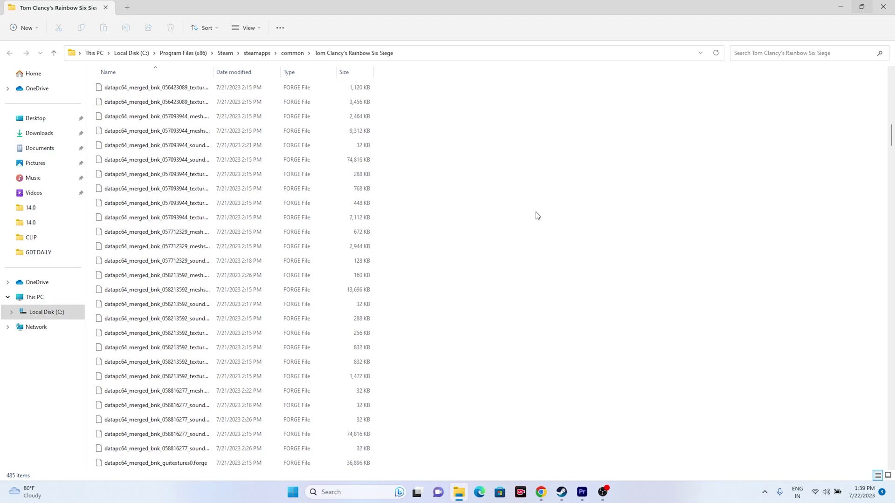
scroll(530, 220, "down", 20)
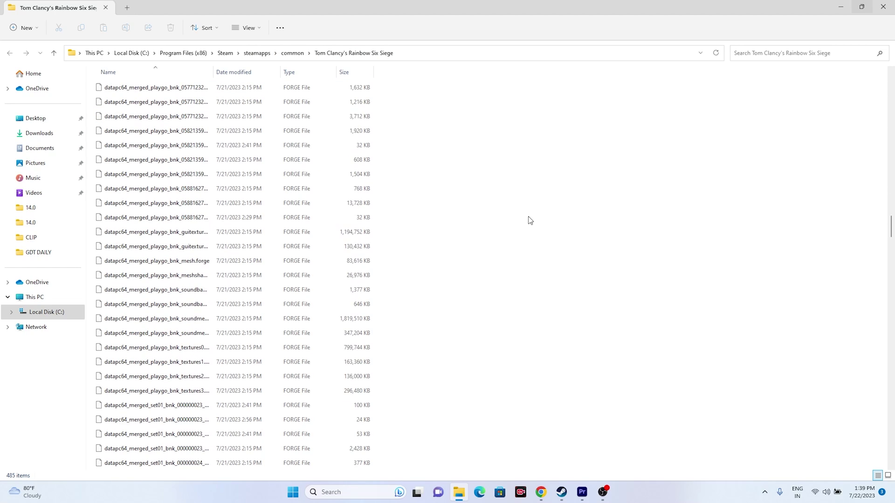
scroll(530, 220, "down", 20)
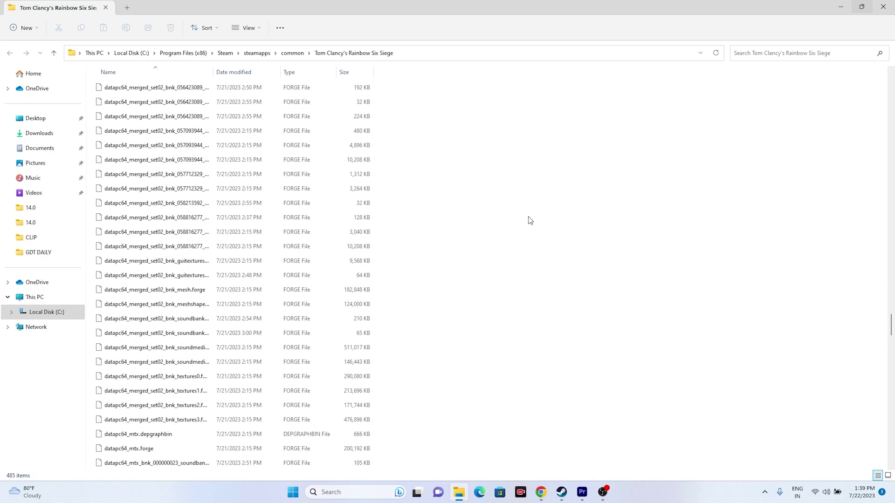
scroll(530, 220, "down", 20)
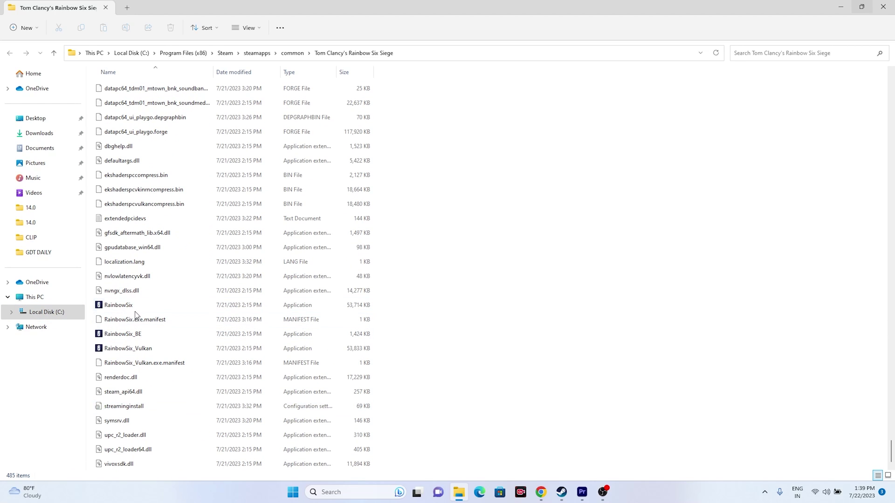
left_click(119, 308)
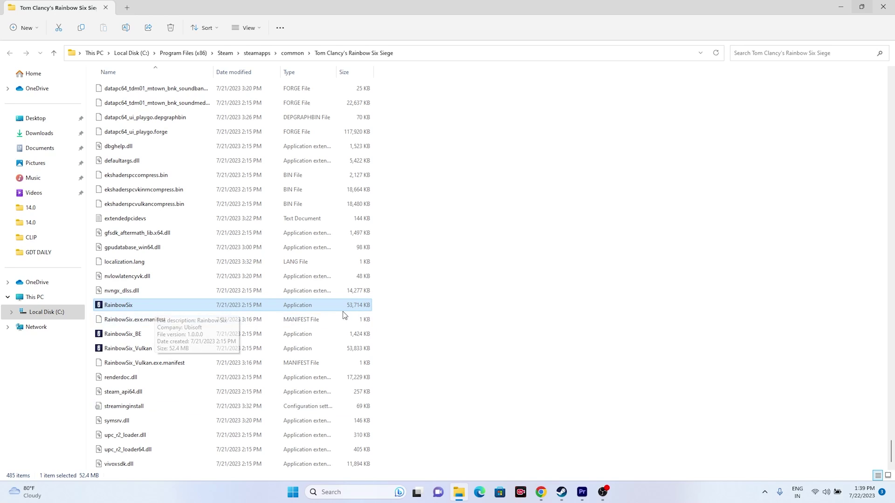
left_click(134, 306)
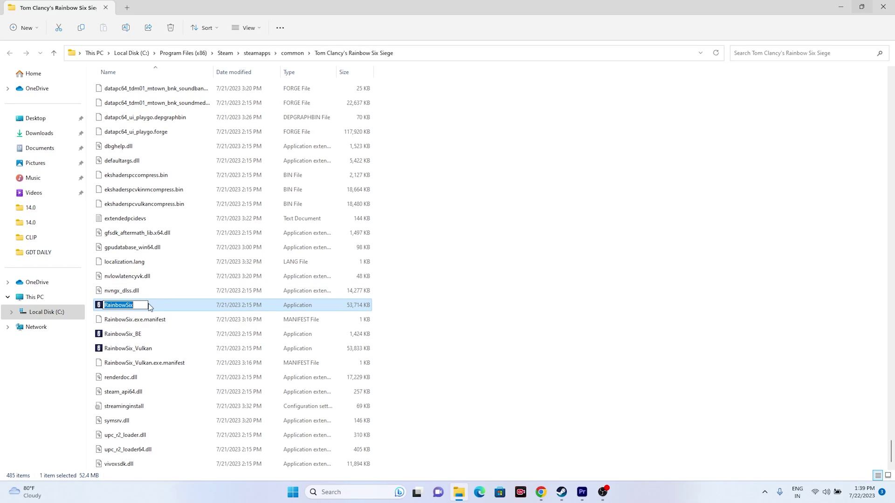
key("Escape")
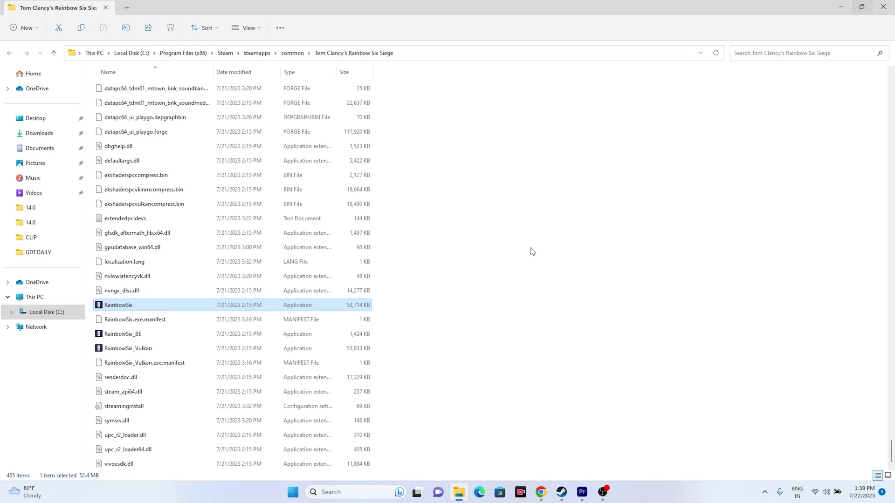
- Set the RainbowSix application to run as an administrator in its compatibility properties and confirm
right_click(181, 311)
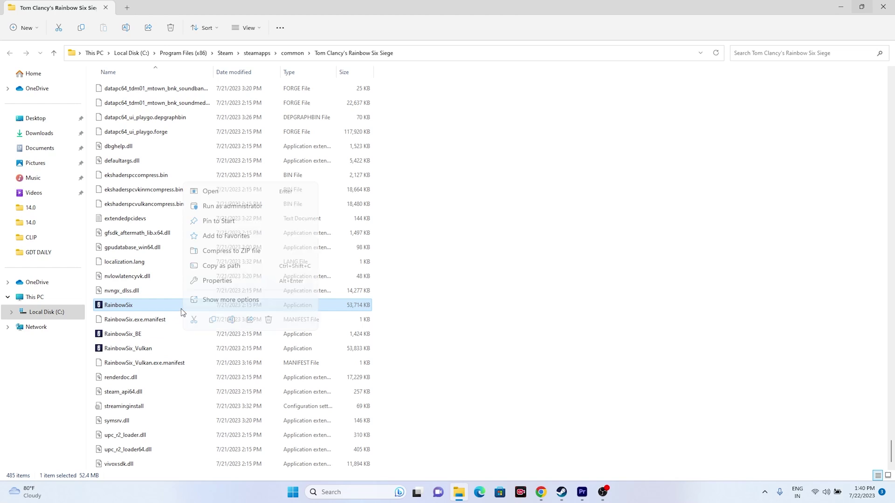
left_click(224, 300)
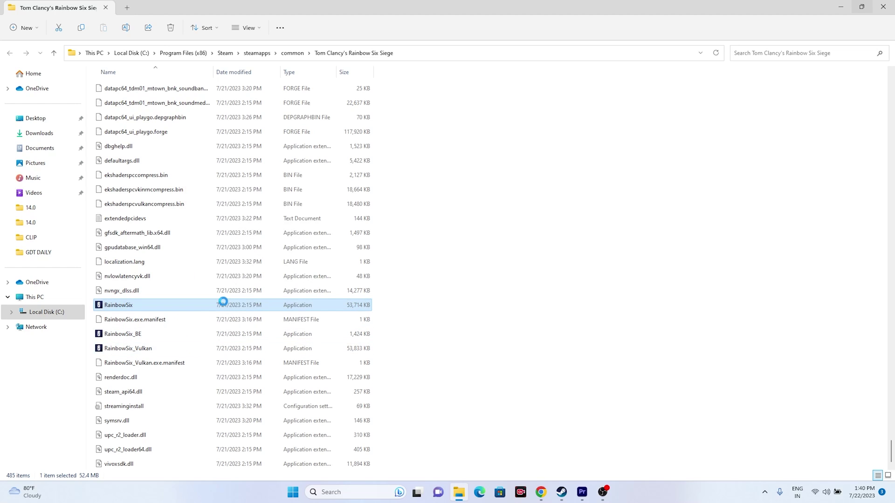
left_click(252, 294)
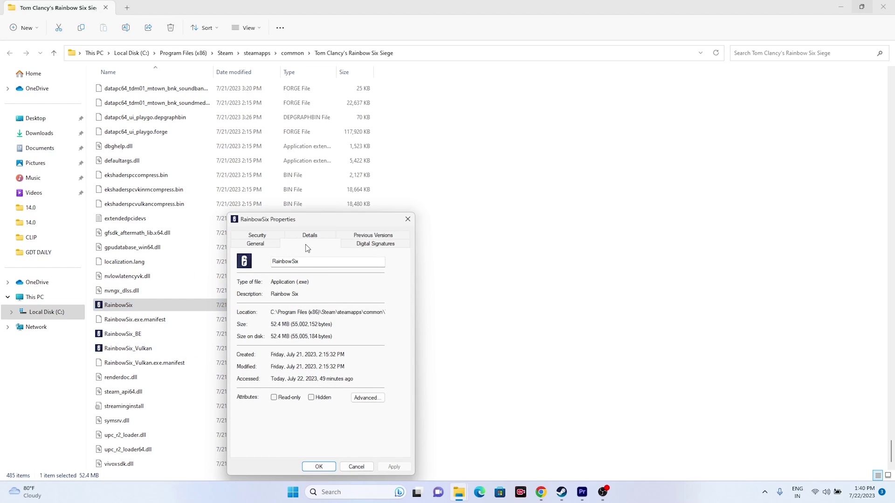
left_click(309, 243)
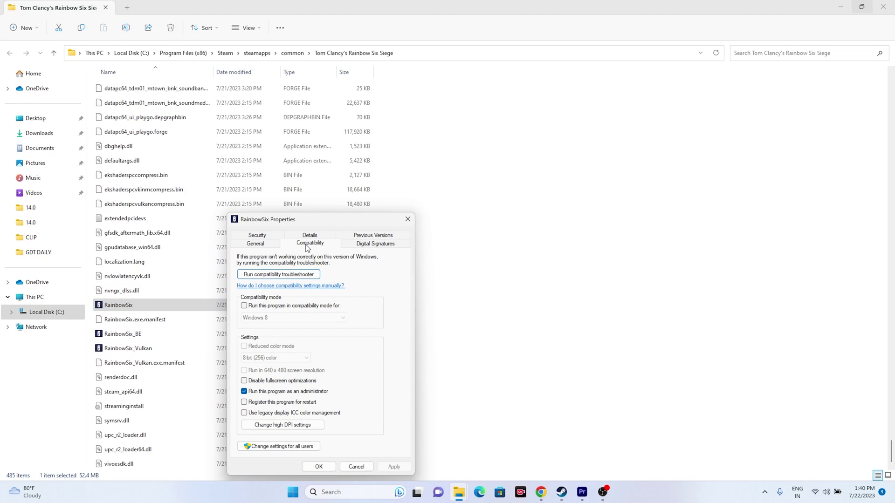
left_click(245, 392)
left_click(246, 392)
left_click(318, 468)
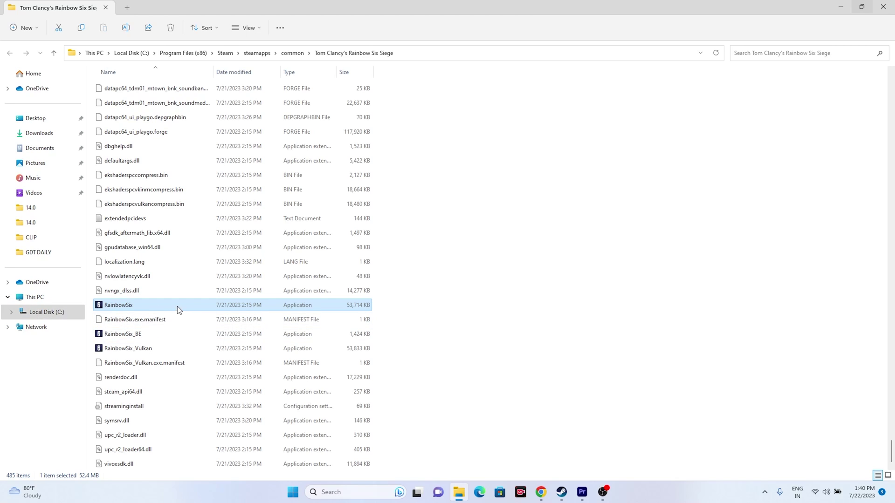
- Enable compatibility mode for the RainbowSix application, choosing Windows 7 and then Windows 8, and apply the setting
right_click(219, 306)
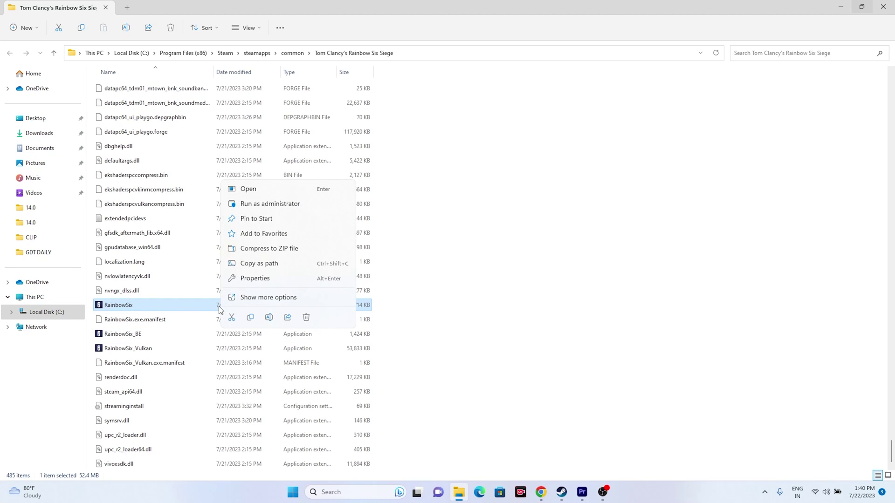
left_click(255, 300)
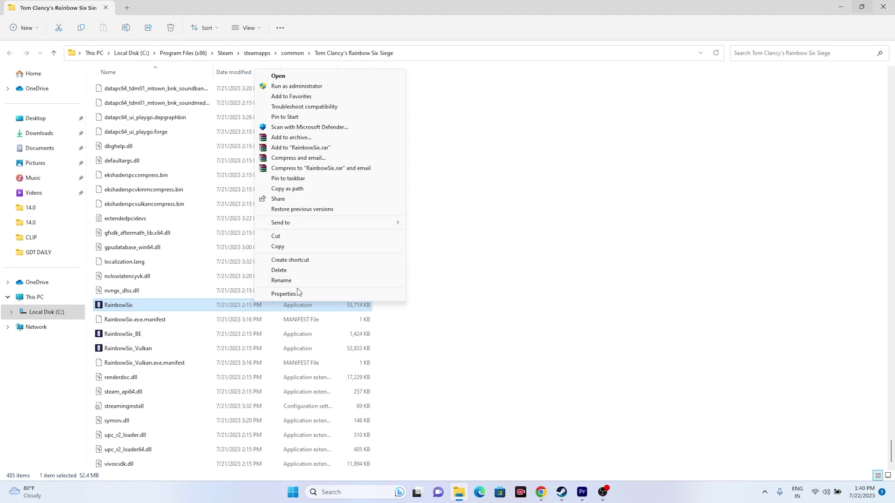
left_click(298, 292)
left_click(338, 246)
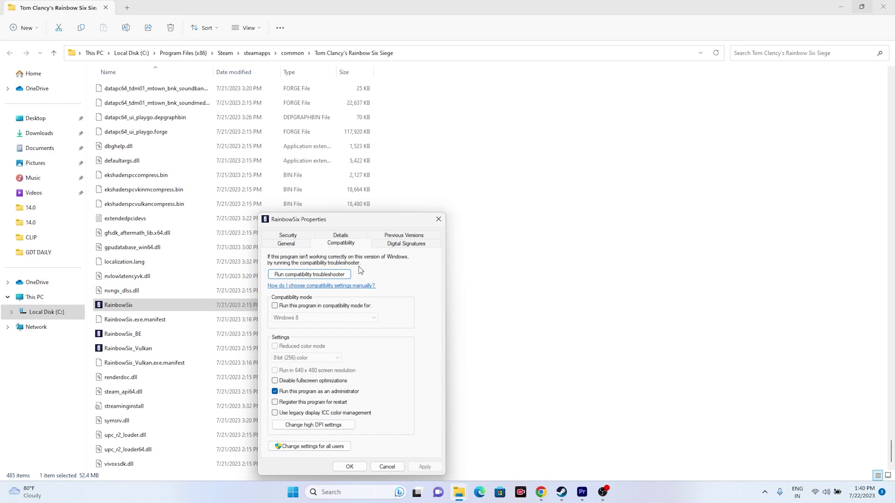
left_click(276, 306)
left_click(371, 318)
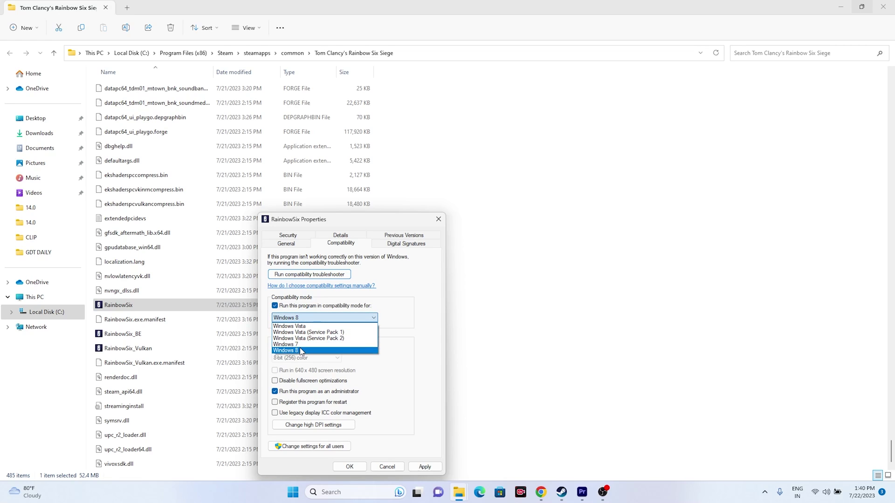
left_click(299, 344)
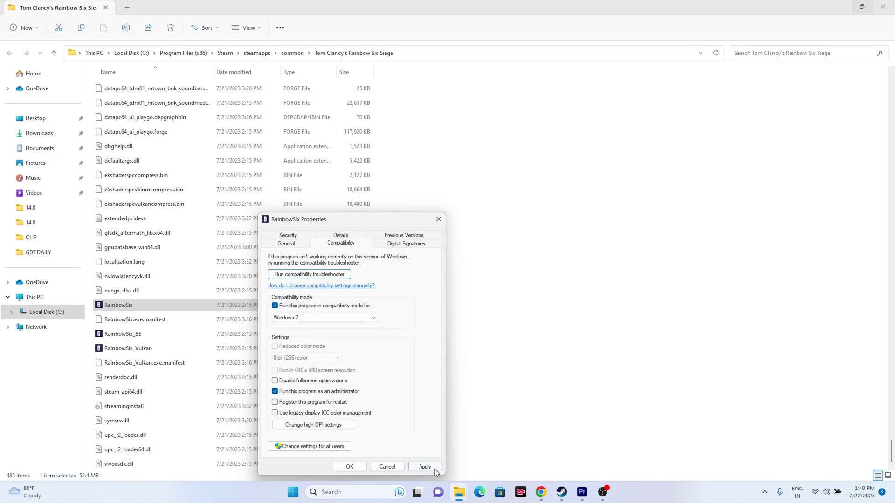
left_click(306, 318)
left_click(302, 352)
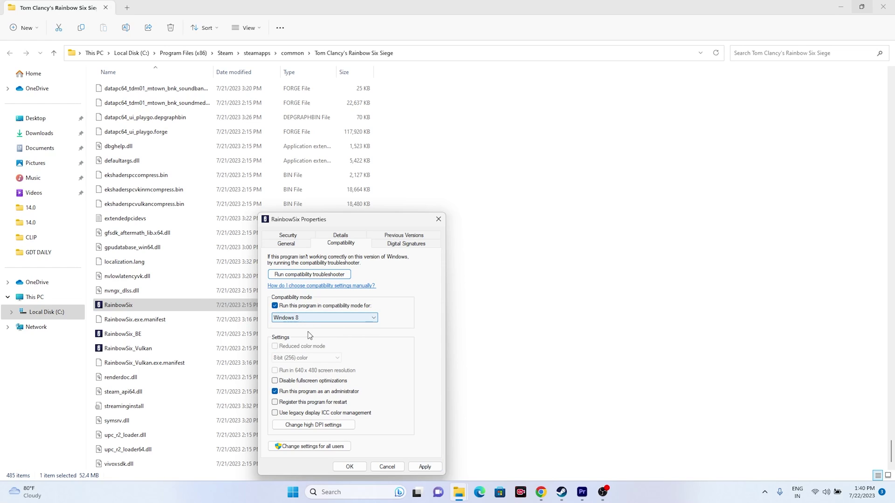
left_click(424, 467)
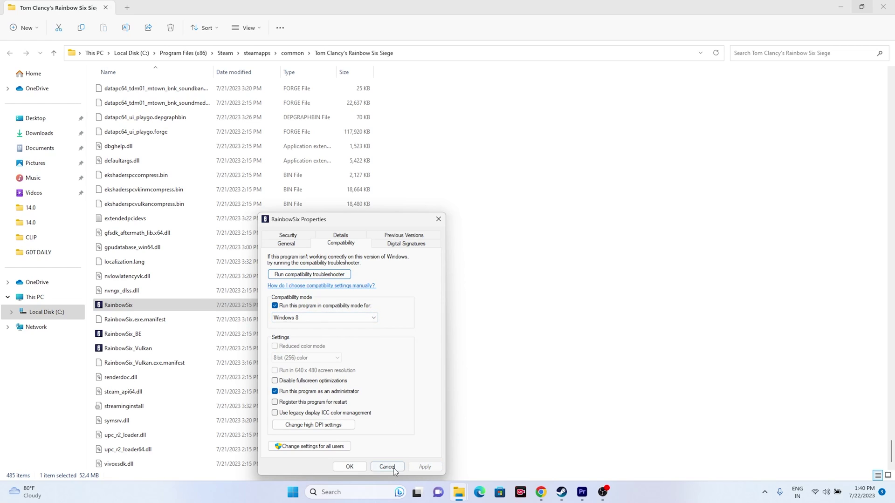
left_click(350, 466)
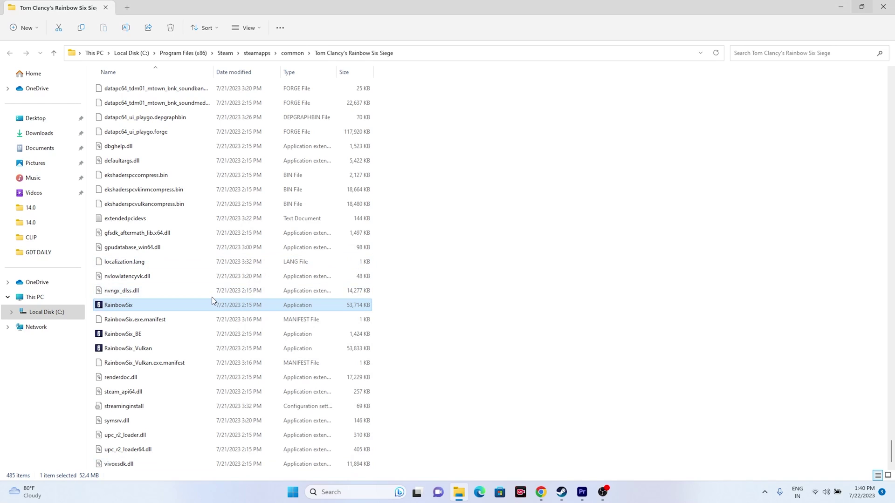
- Close the installation folder and the game's properties, and return to the Steam library
left_click(887, 10)
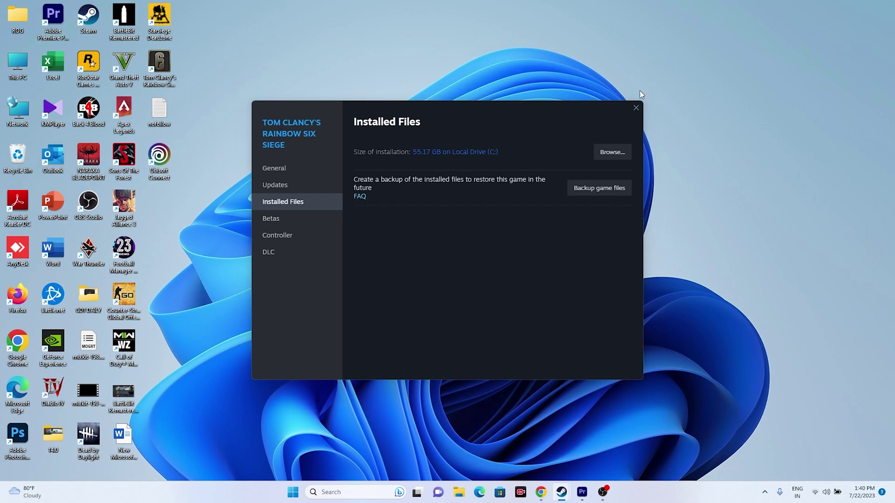
left_click(636, 107)
left_click(562, 492)
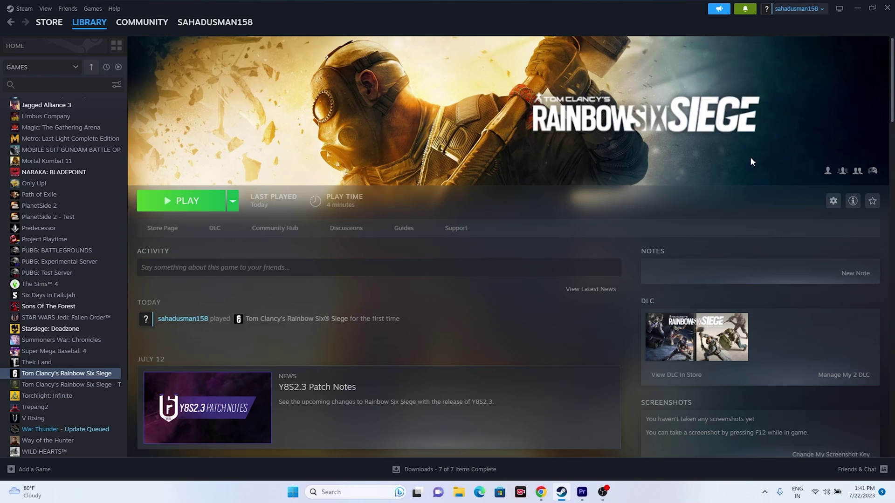
- Switch to Windows Settings and open the Date & time page to check the automatic time and time zone options
left_click(856, 8)
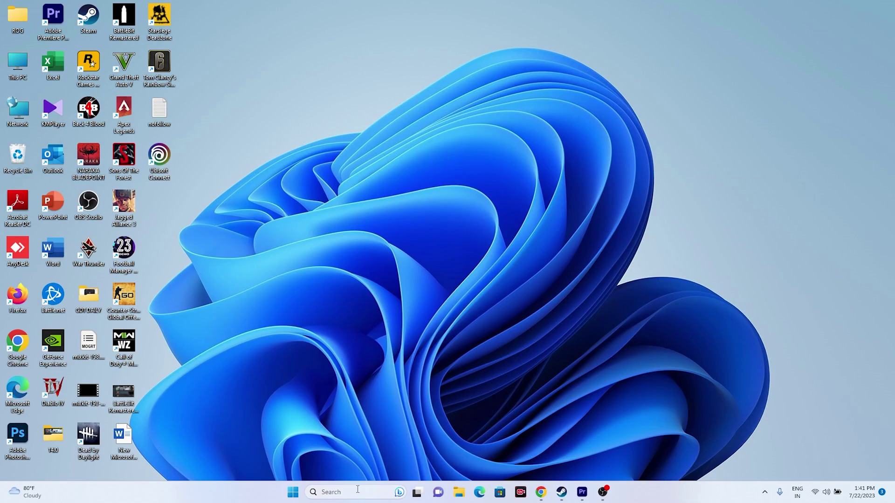
left_click(357, 492)
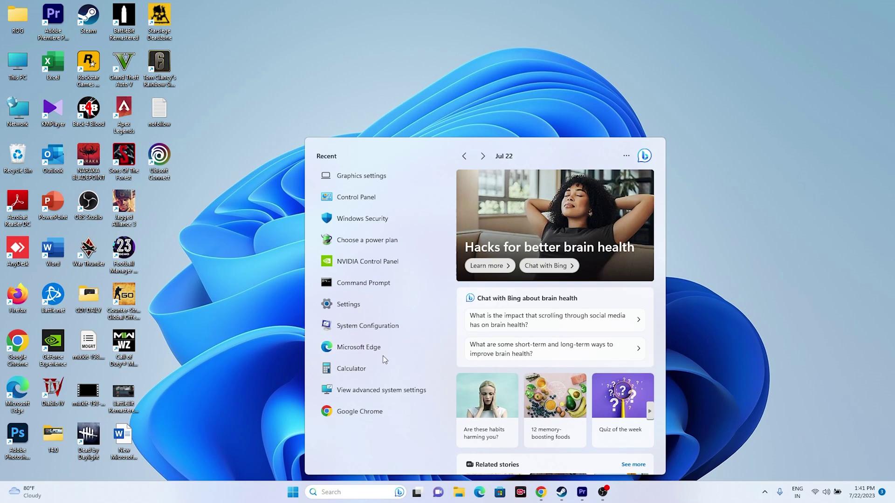
left_click(347, 304)
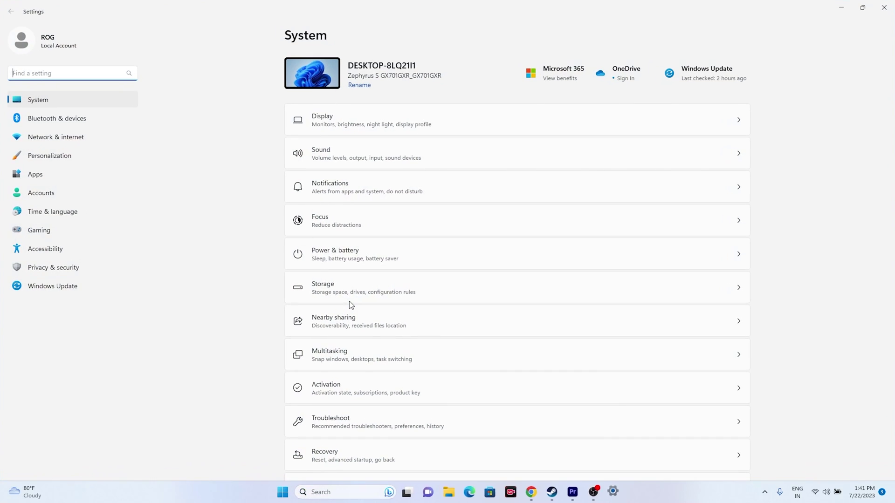
scroll(367, 266, "down", 3)
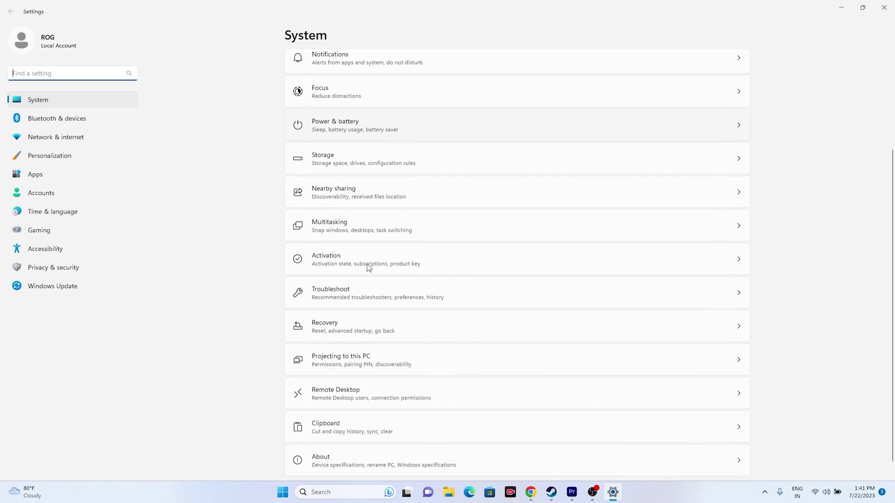
left_click(49, 213)
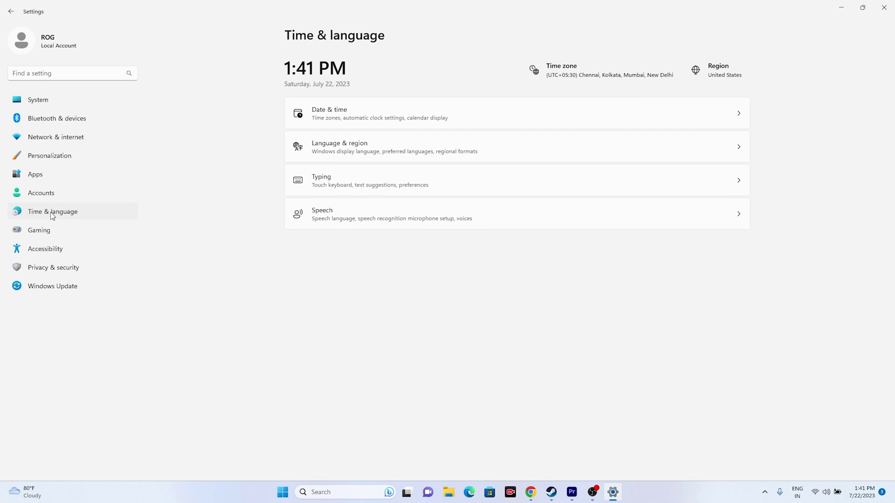
left_click(334, 115)
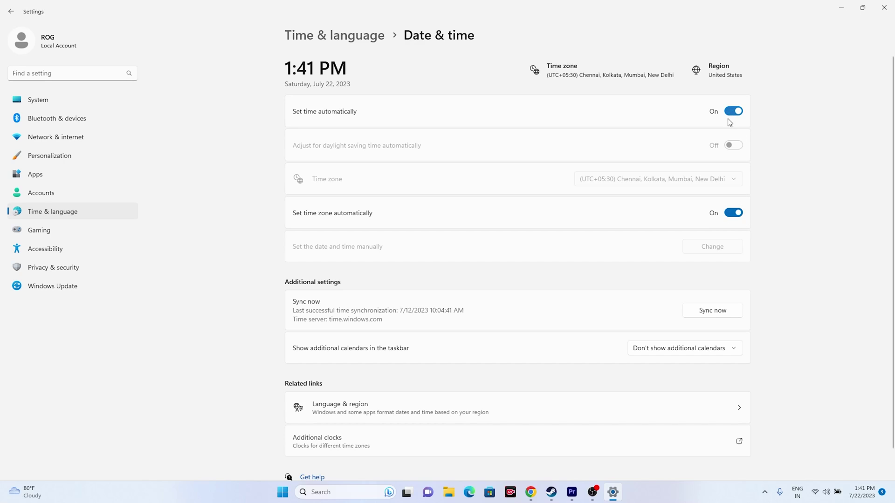
- Review the country or region choices on the Language & region page and close Settings
left_click(10, 11)
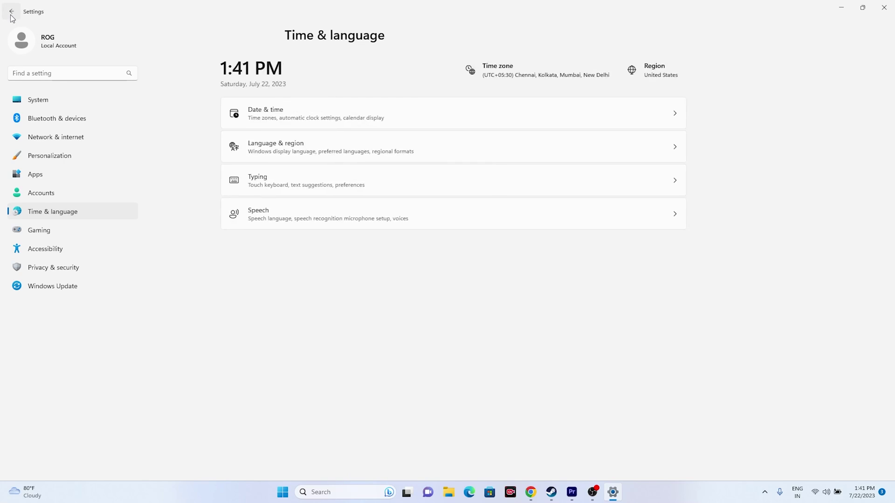
left_click(347, 150)
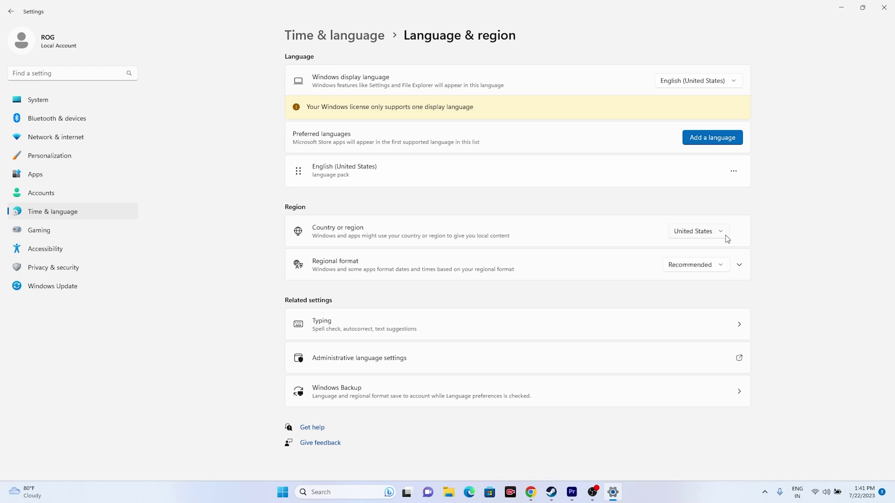
left_click(724, 235)
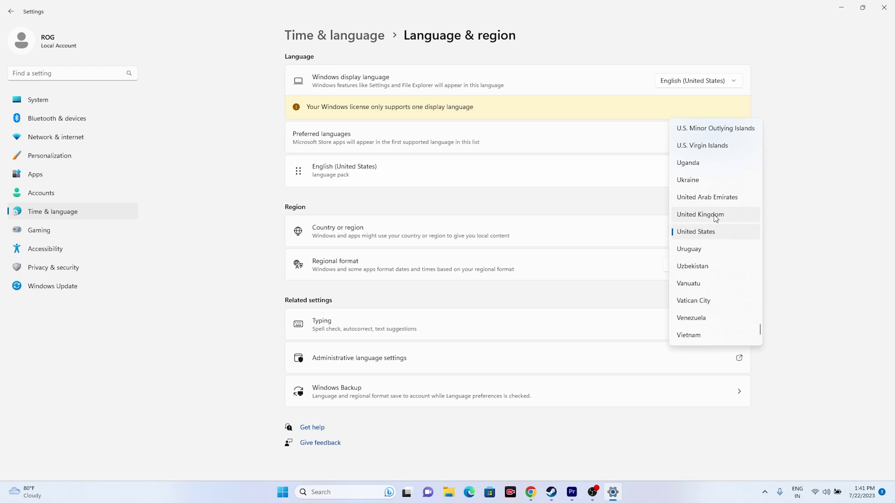
left_click(816, 229)
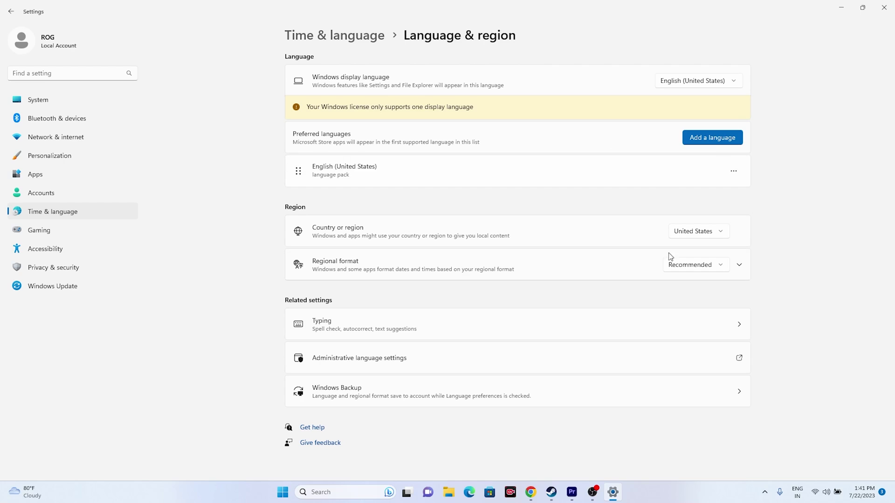
left_click(891, 4)
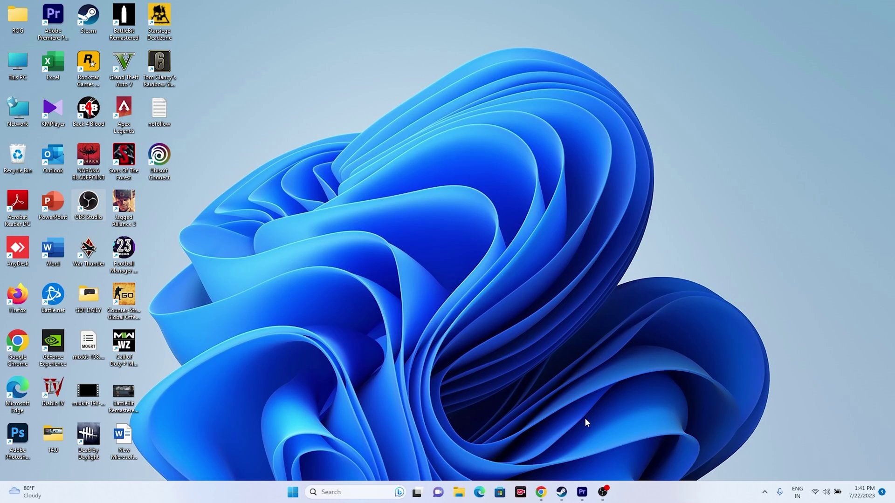
- Return to Steam, examine the game folders in Documents with File Explorer, and close that window
left_click(562, 492)
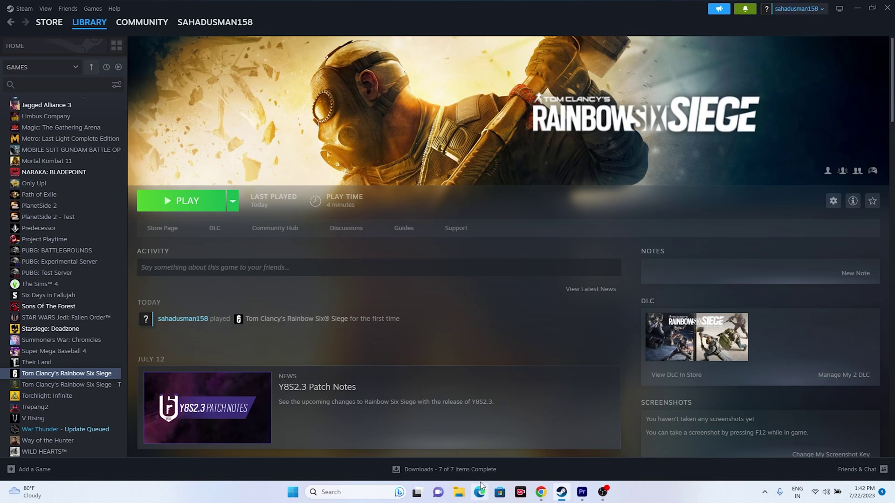
left_click(460, 493)
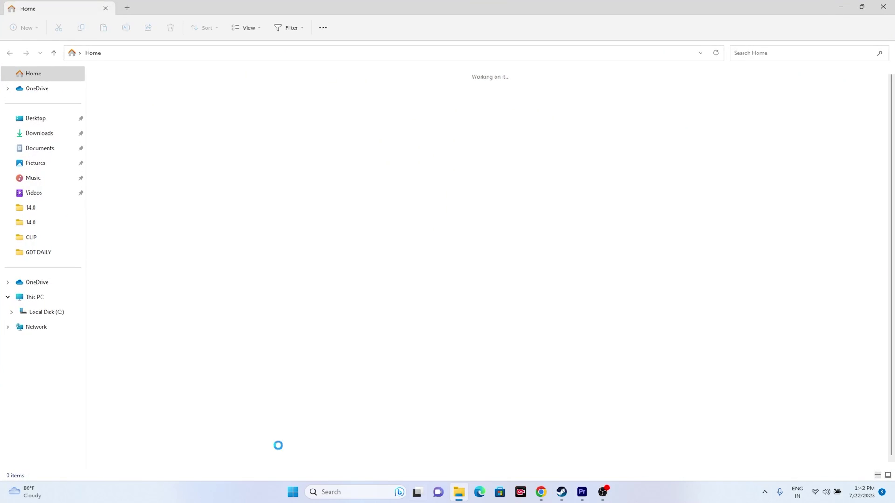
left_click(46, 299)
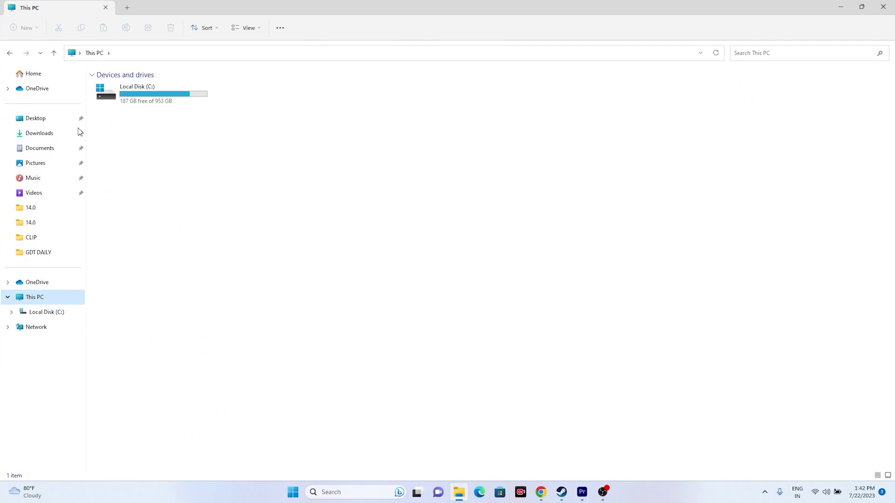
left_click(48, 148)
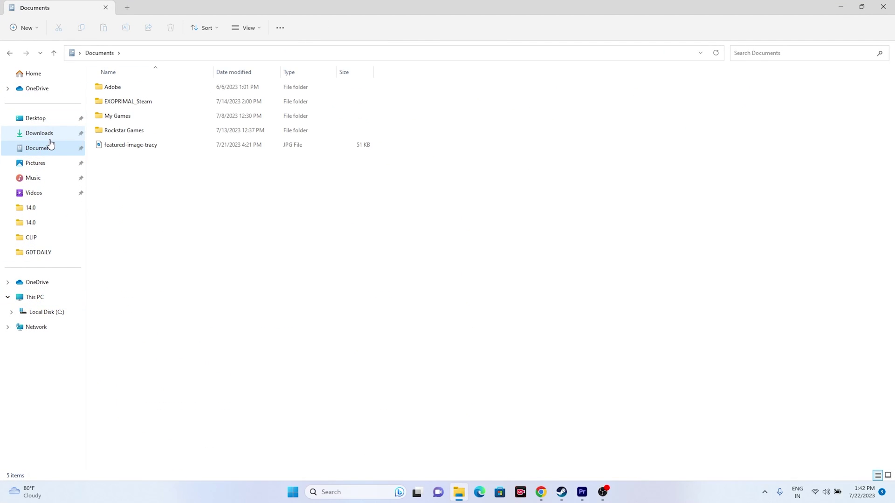
left_click(47, 139)
left_click(50, 148)
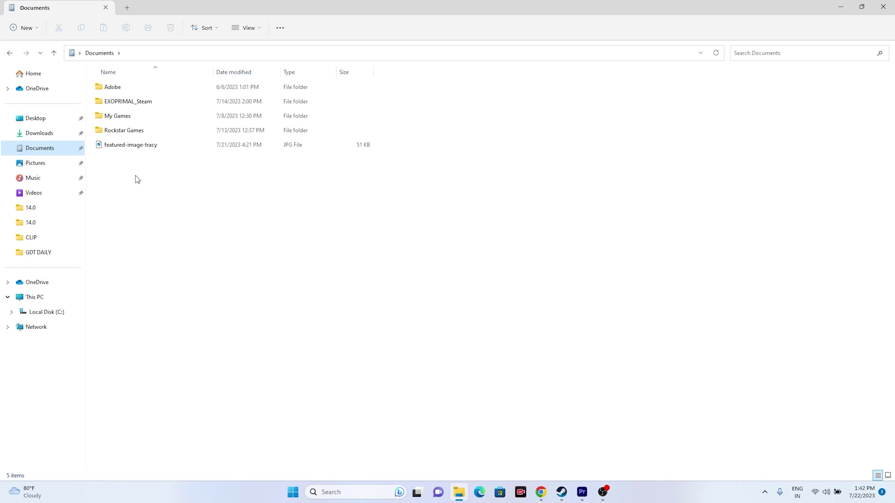
left_click(883, 7)
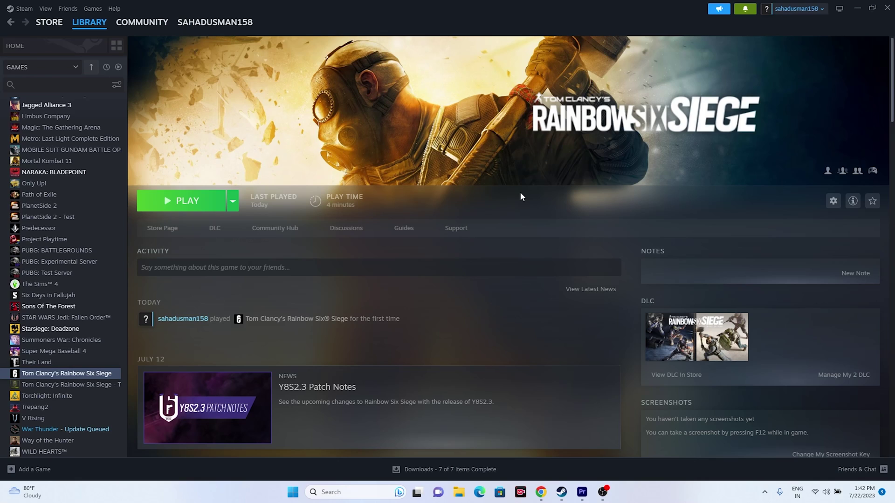
- Switch to Control Panel and open the list of apps allowed through Windows Defender Firewall
left_click(858, 8)
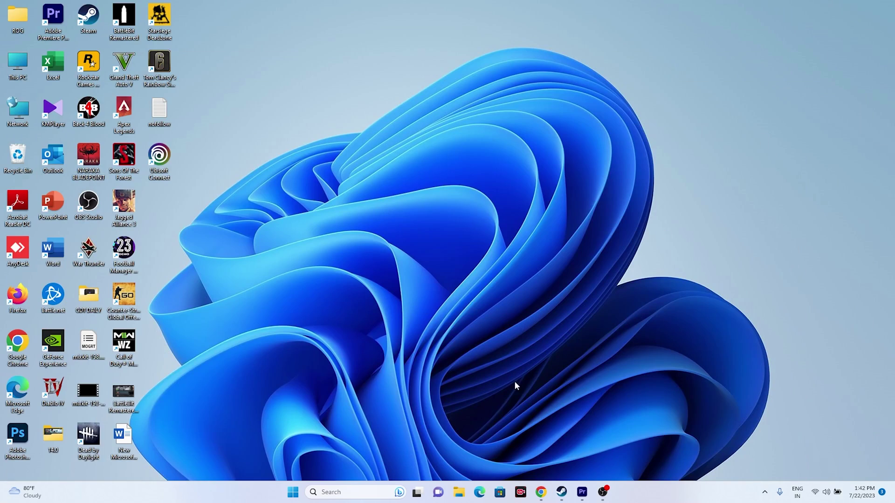
key("super+s")
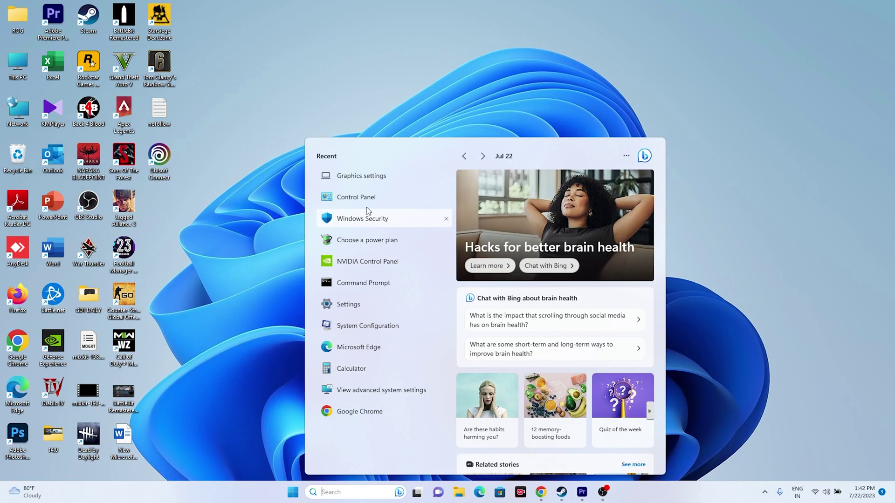
left_click(368, 199)
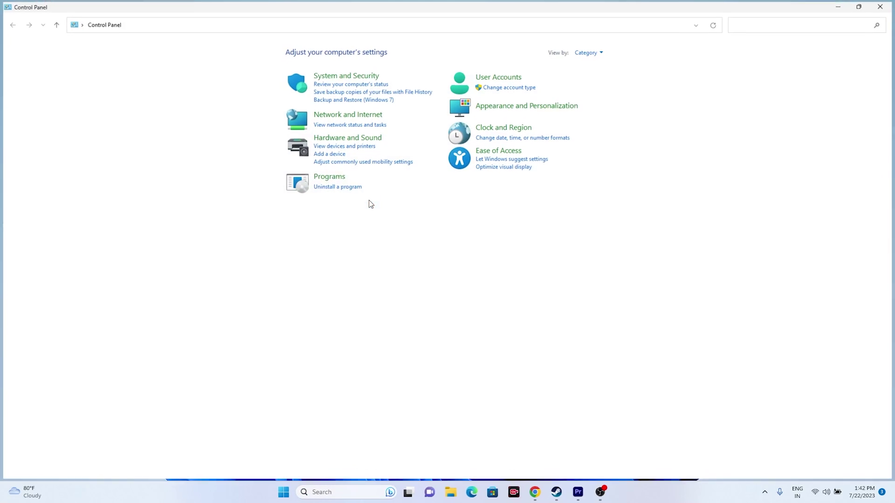
left_click(356, 76)
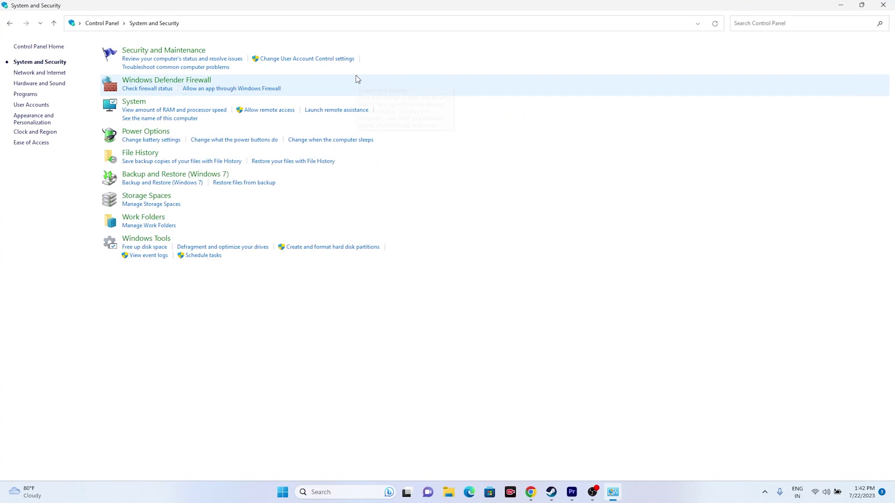
left_click(202, 83)
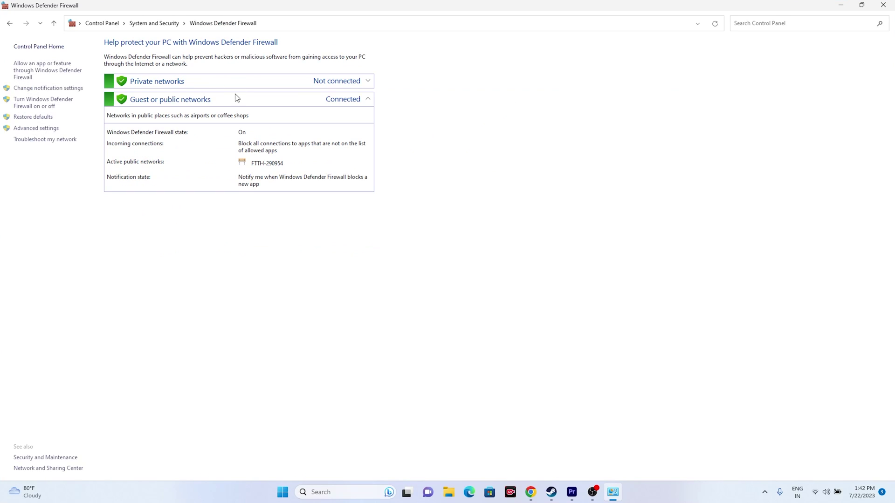
left_click(30, 72)
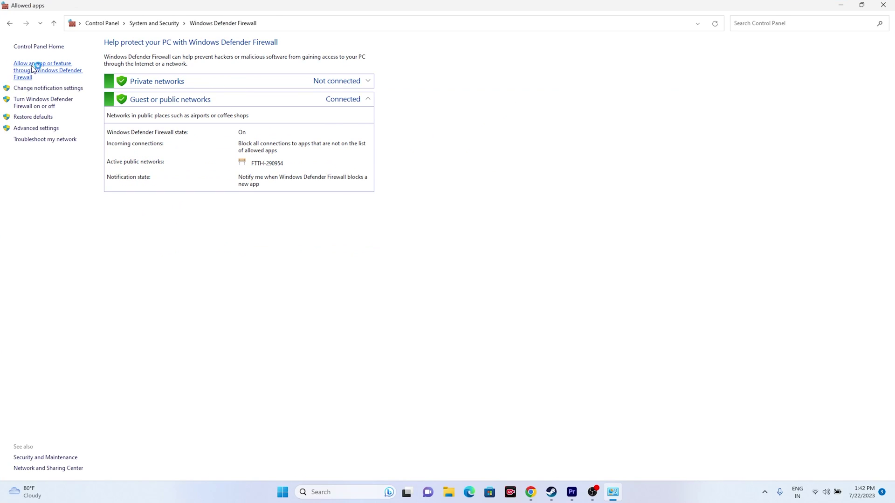
- Look through the allowed apps for the game, enable changing the settings, and start browsing for another app to allow
scroll(371, 149, "down", 8)
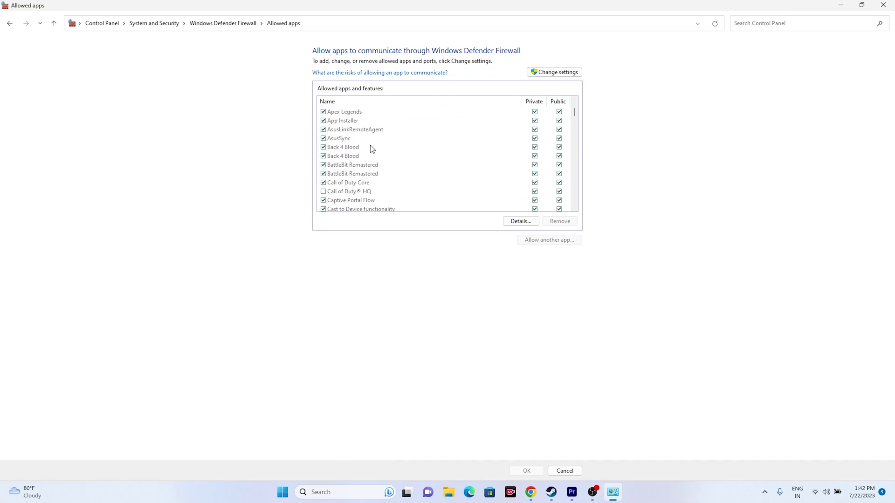
scroll(371, 148, "down", 15)
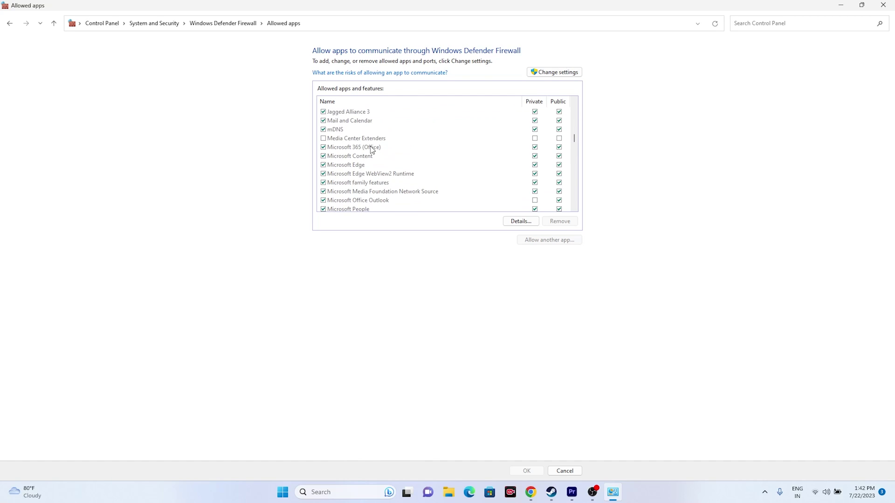
scroll(372, 149, "down", 8)
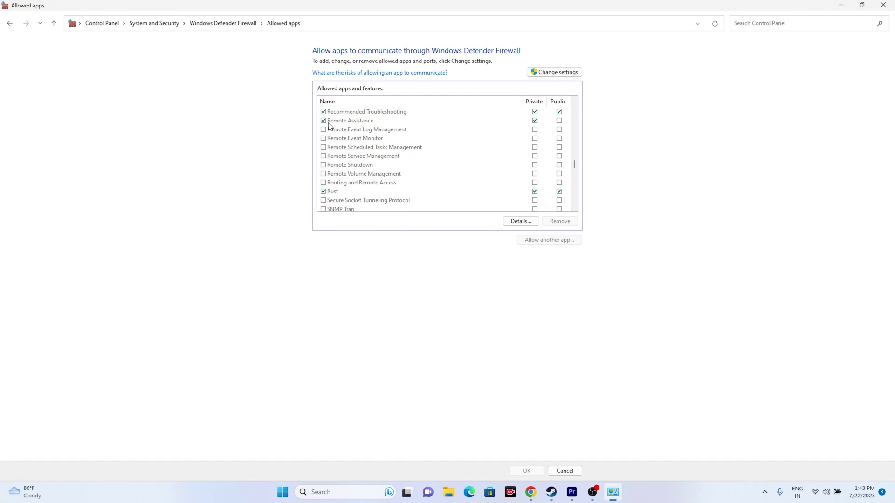
scroll(368, 155, "up", 1)
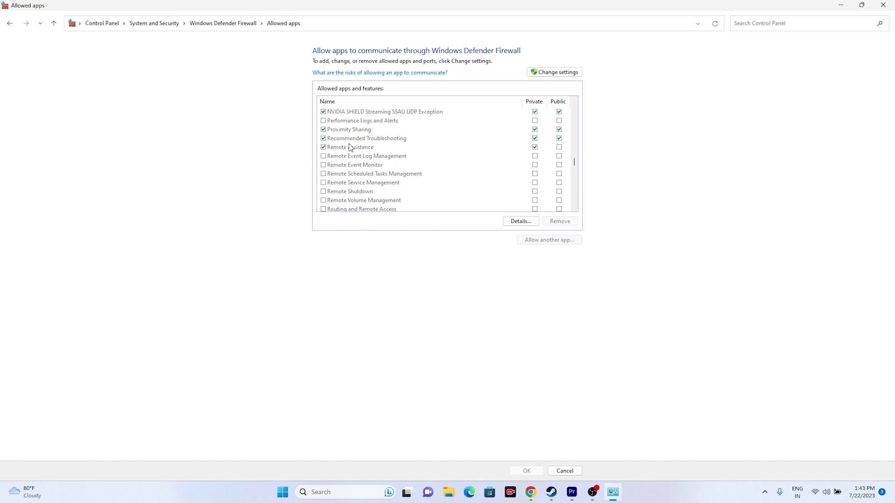
scroll(353, 149, "down", 1)
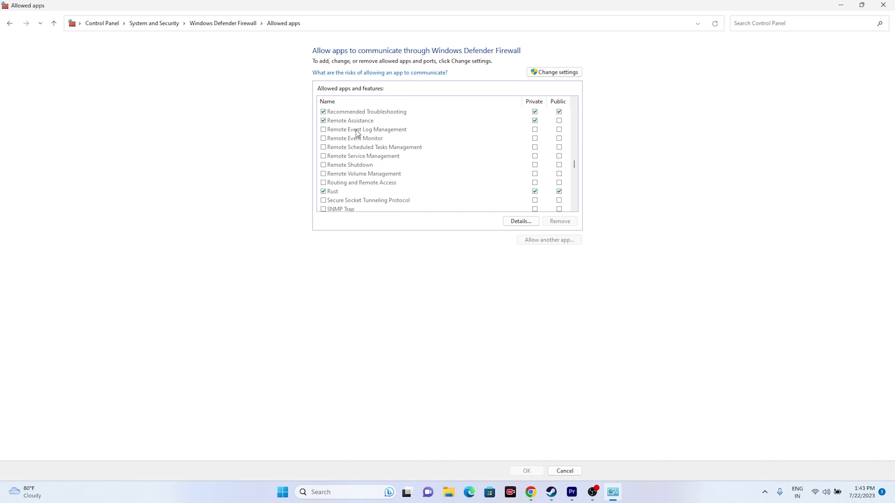
left_click(555, 76)
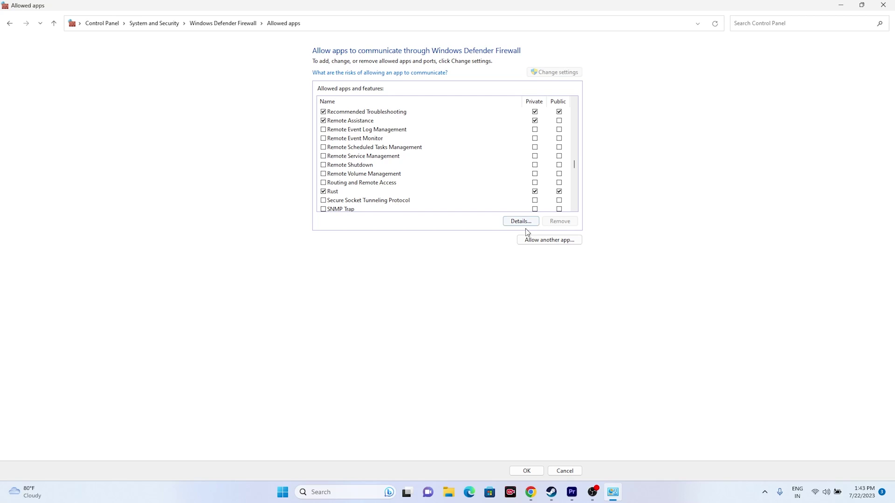
left_click(533, 241)
left_click(515, 292)
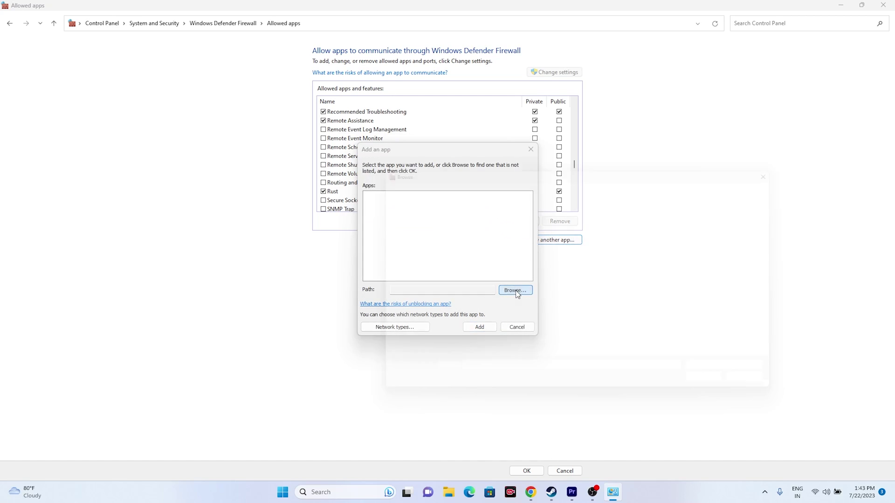
- Browse to the Steam folder inside Program Files (x86) on Local Disk (C:)
left_click(410, 337)
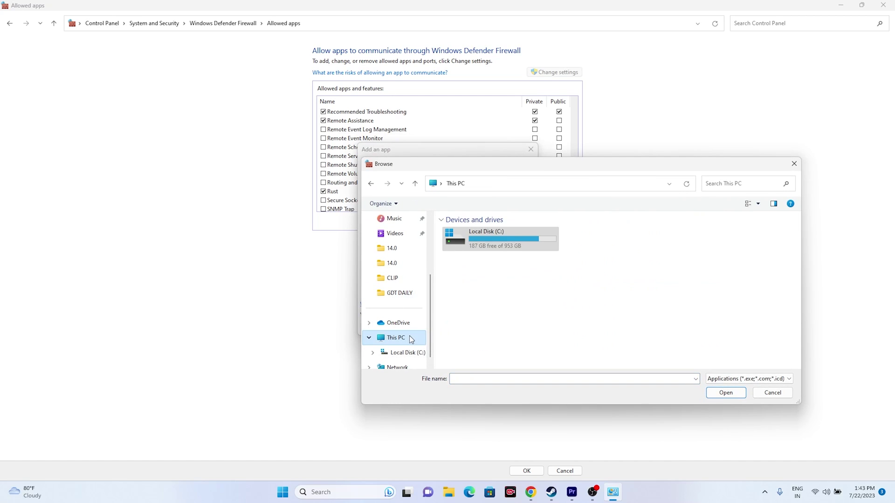
double_click(503, 241)
double_click(496, 310)
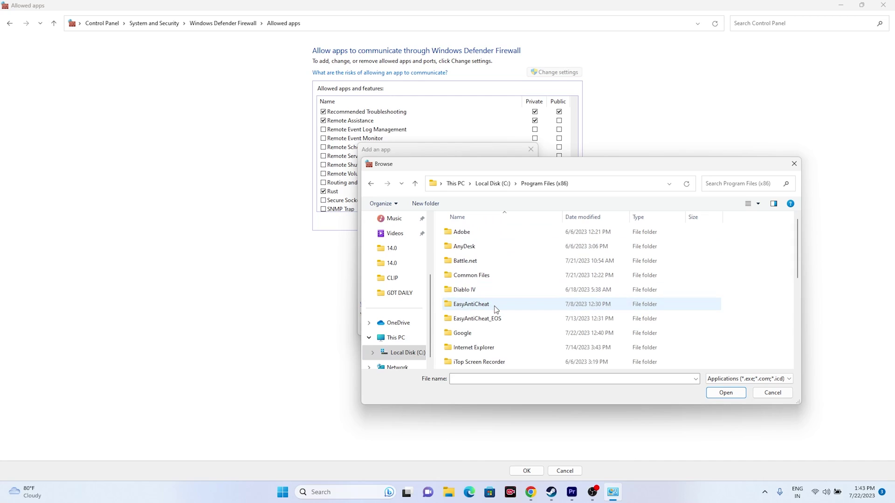
scroll(494, 304, "down", 5)
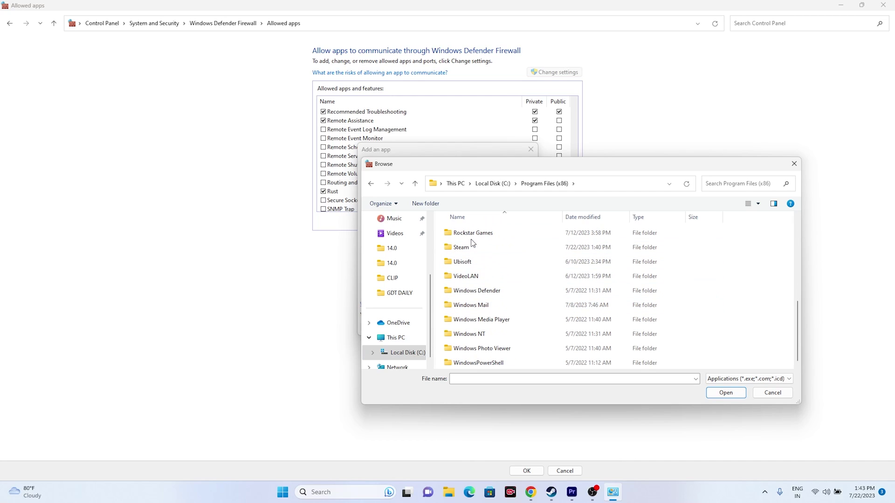
left_click(471, 248)
double_click(470, 247)
- Open the Tom Clancy's Rainbow Six Siege folder under steamapps and common
scroll(474, 255, "down", 4)
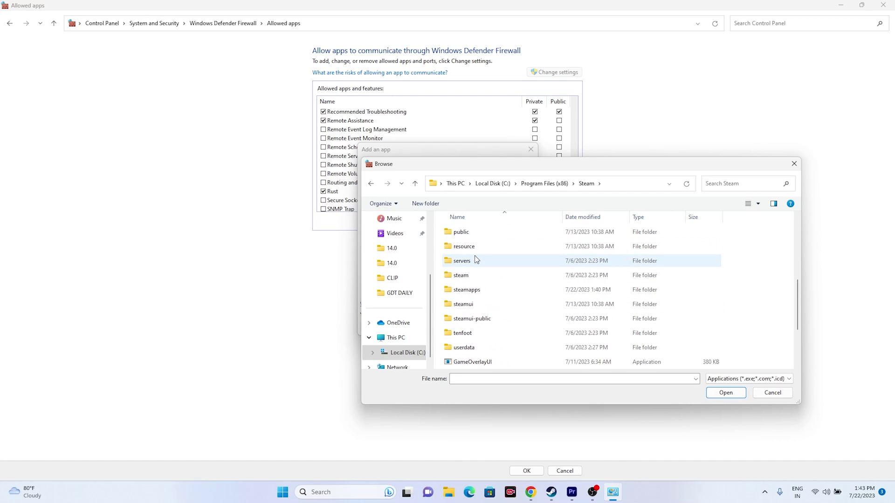
double_click(480, 286)
double_click(480, 232)
scroll(483, 280, "down", 2)
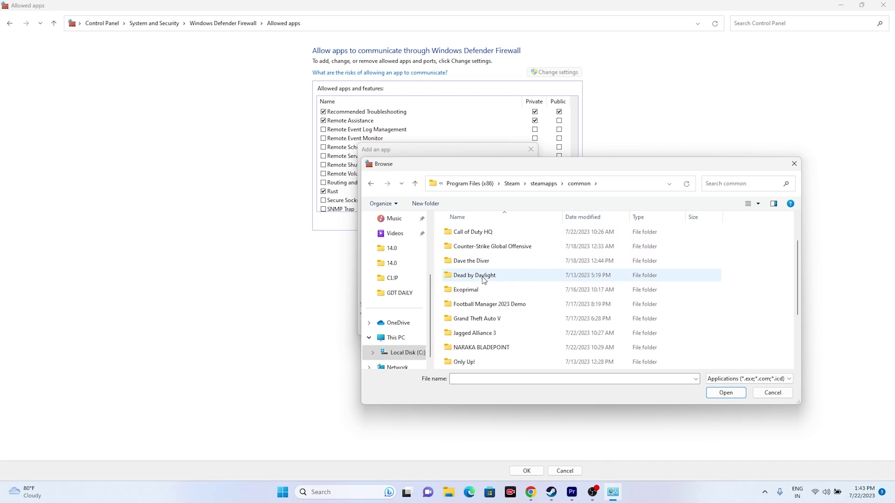
scroll(483, 280, "down", 1)
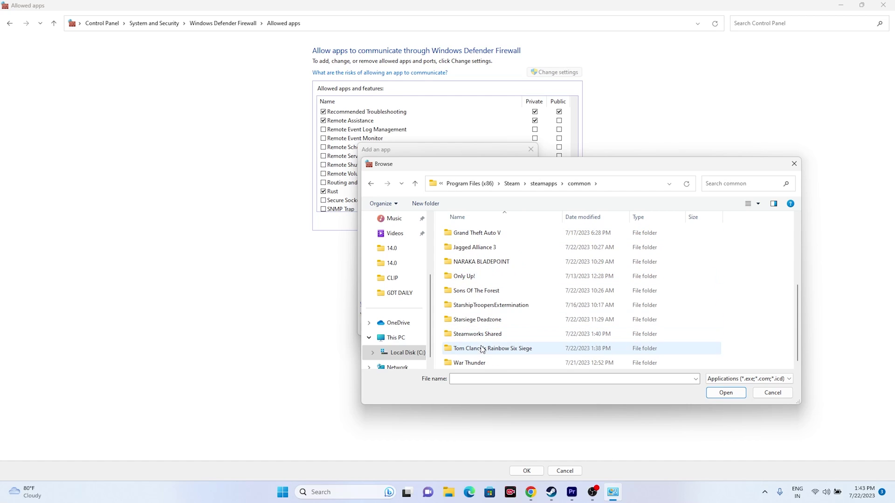
double_click(511, 350)
- Add the RainbowSix application to the firewall's allowed apps, allow it on private networks too, and close the window
left_click(469, 276)
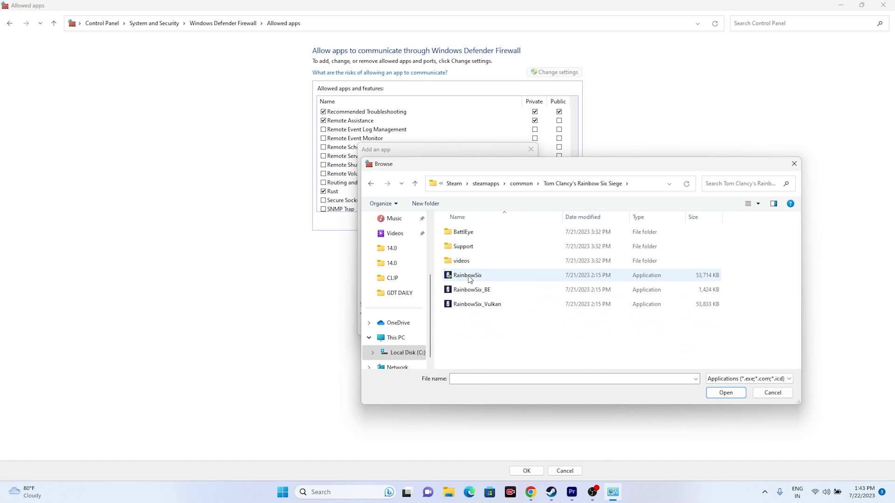
left_click(713, 393)
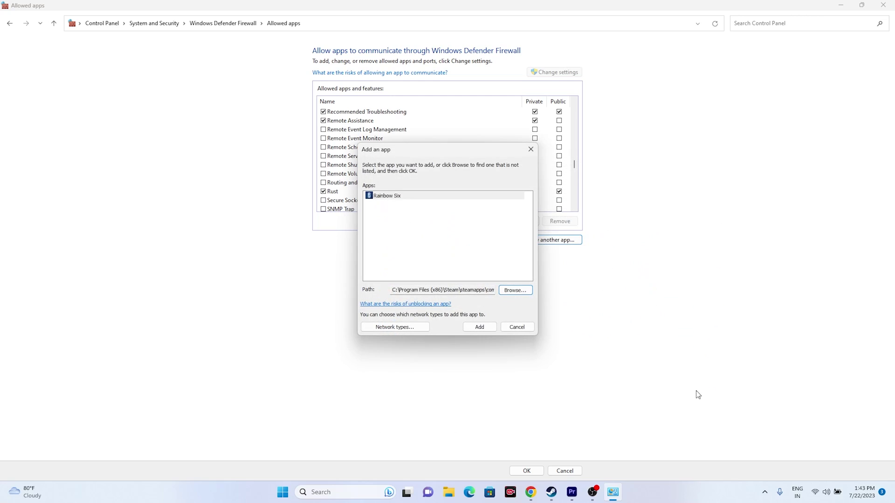
left_click(479, 327)
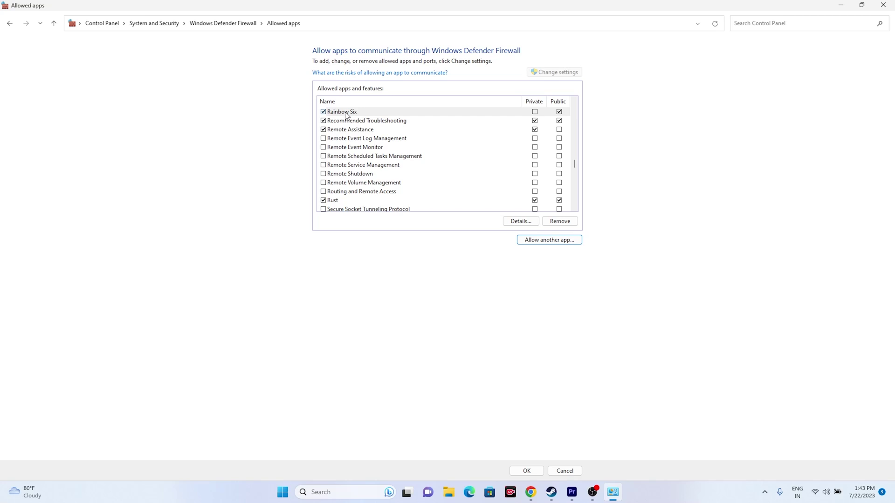
left_click(534, 112)
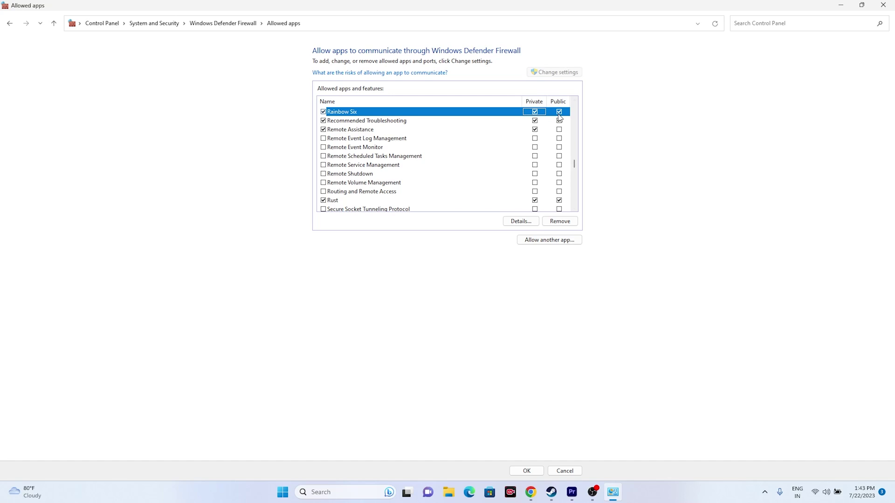
left_click(891, 4)
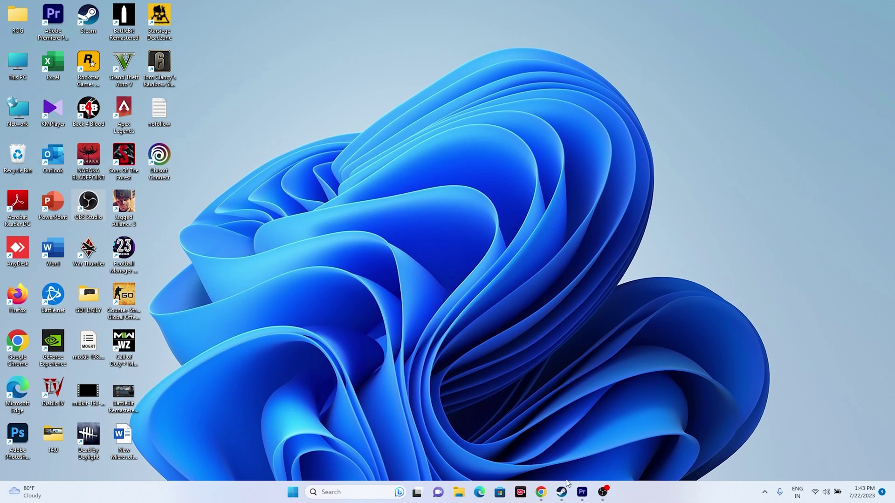
double_click(88, 205)
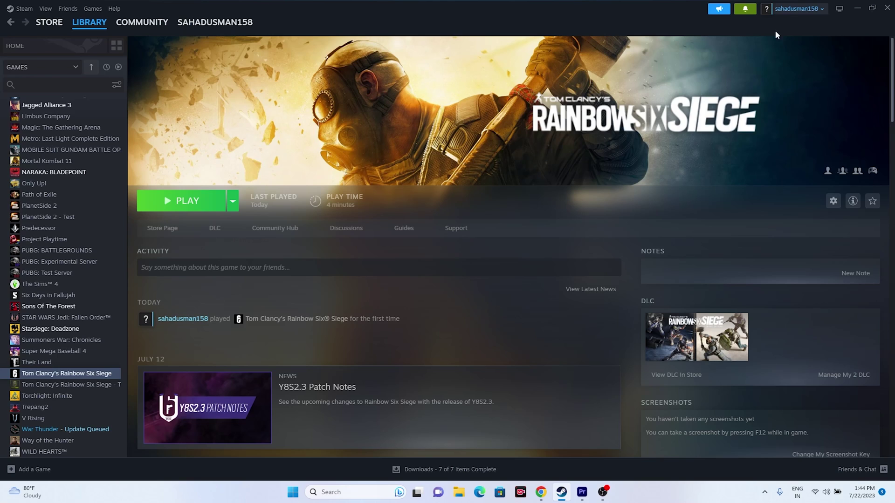
- Minimize Steam, hide all Microsoft services in System Configuration's services list, and accept the configuration
left_click(856, 8)
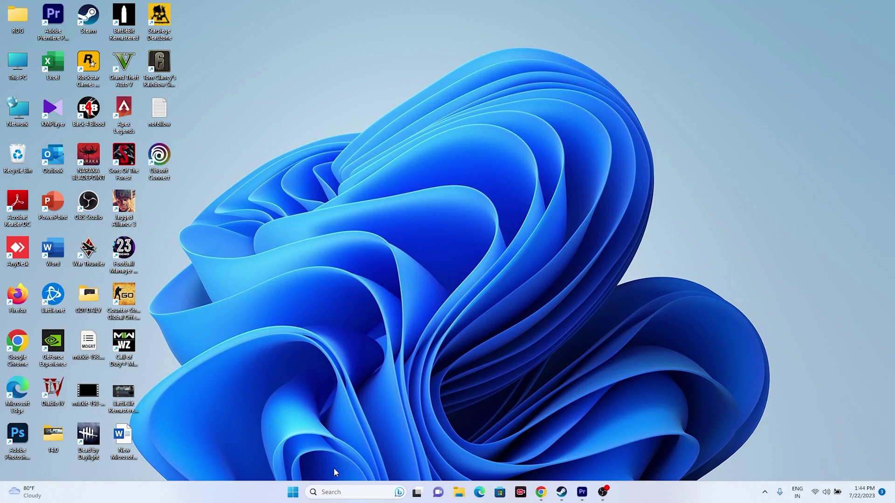
left_click(345, 492)
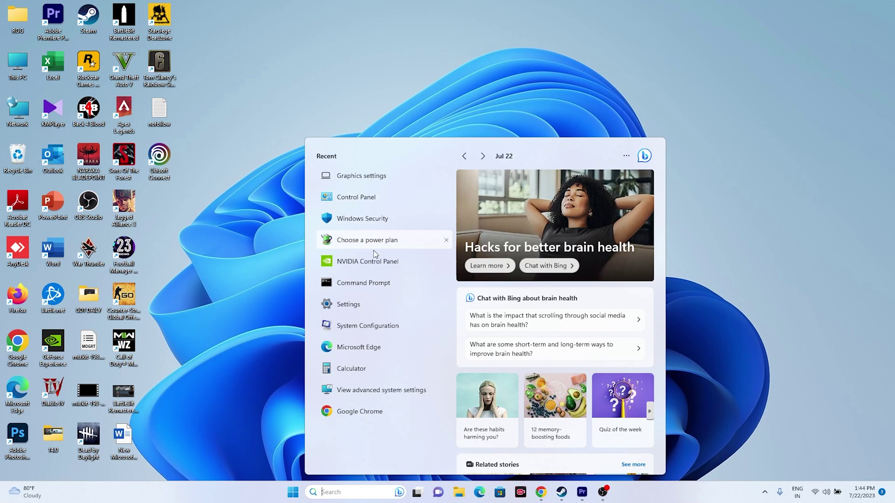
left_click(376, 327)
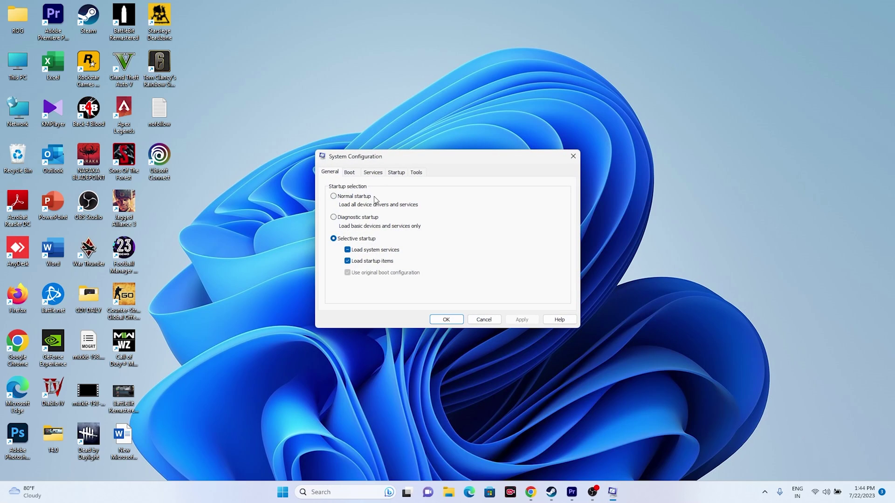
left_click(376, 173)
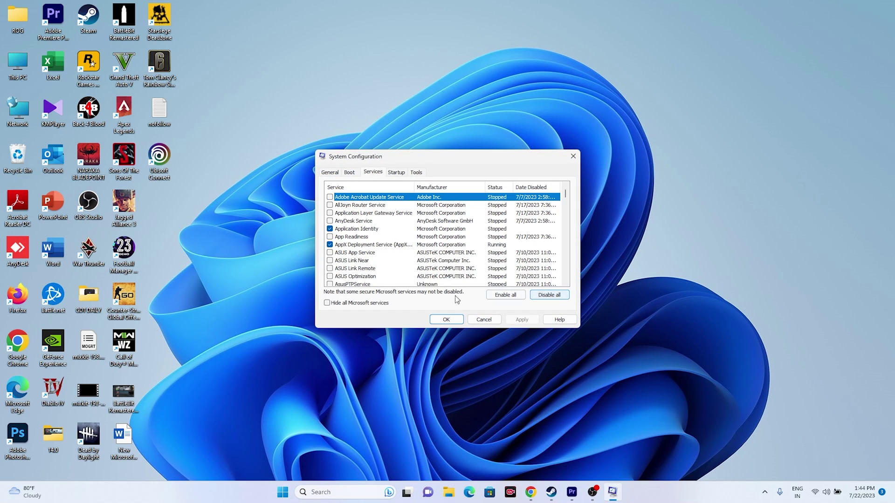
left_click(359, 305)
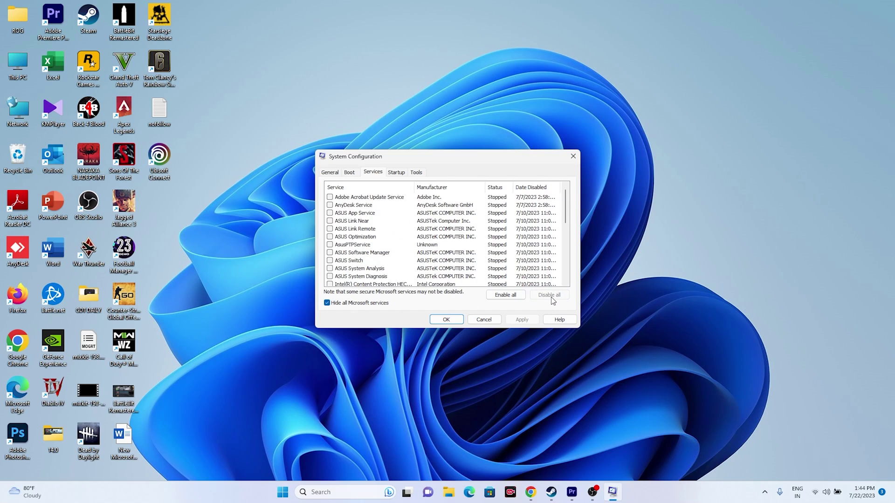
left_click(446, 321)
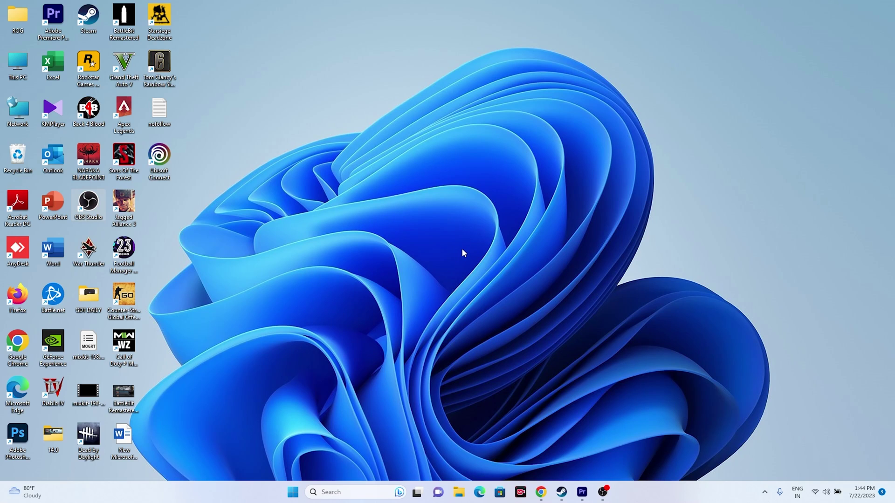
- Switch to Steam, open the properties of Tom Clancy's Rainbow Six Siege, and show the General settings after checking Installed Files
left_click(562, 492)
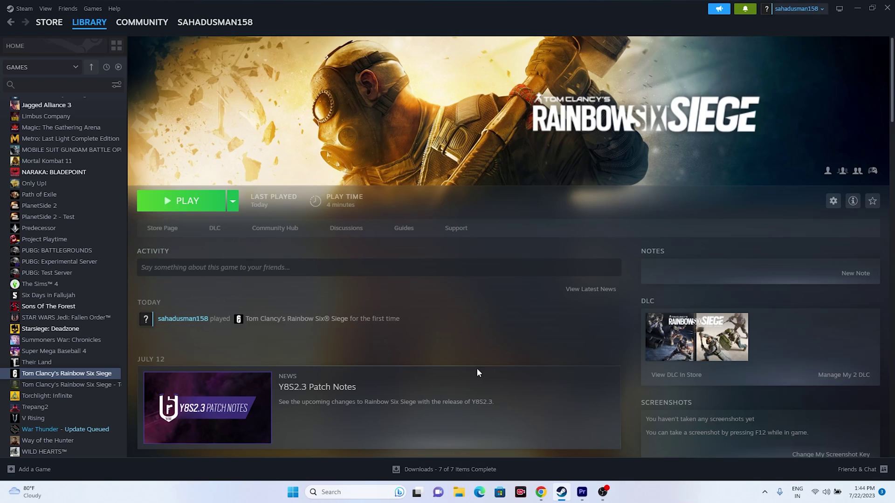
right_click(76, 377)
left_click(99, 445)
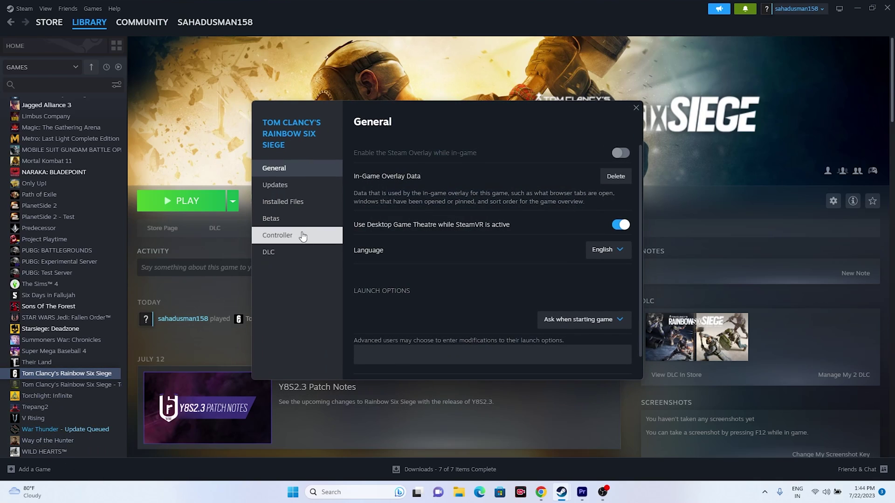
left_click(300, 205)
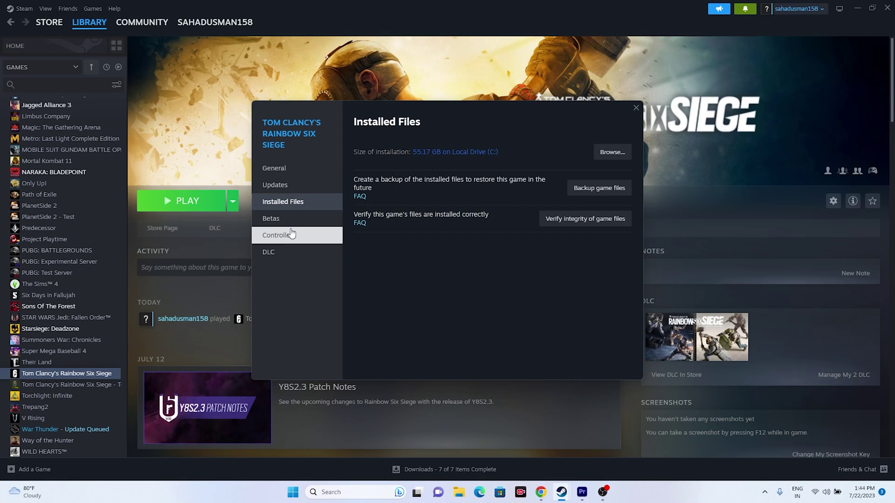
left_click(292, 169)
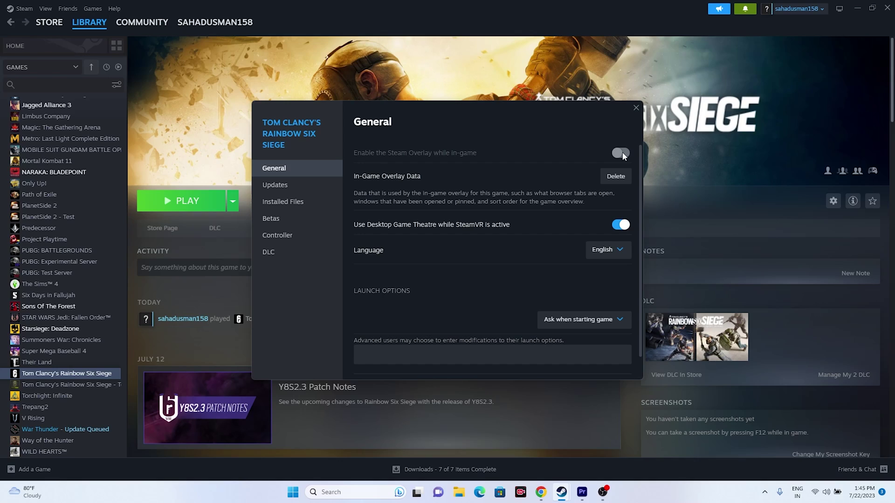
- Enter -dx11 as the game's launch option, change it to -dx12, and close the properties
left_click(373, 353)
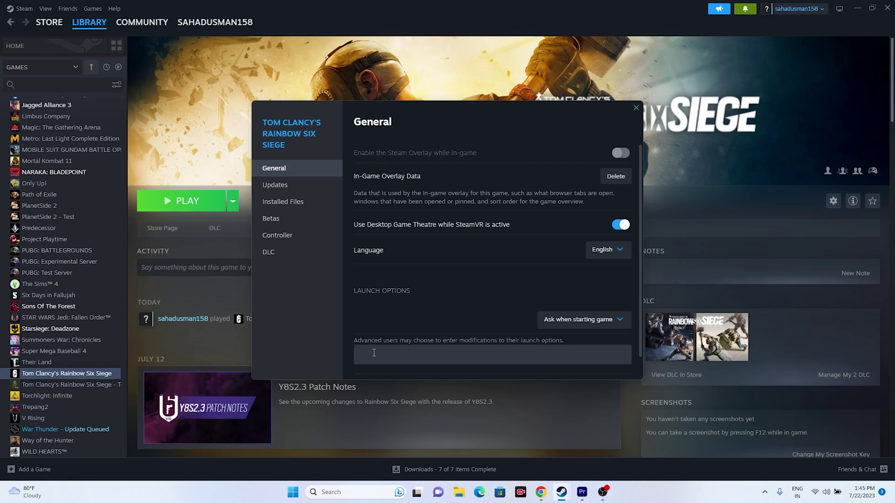
left_click(373, 352)
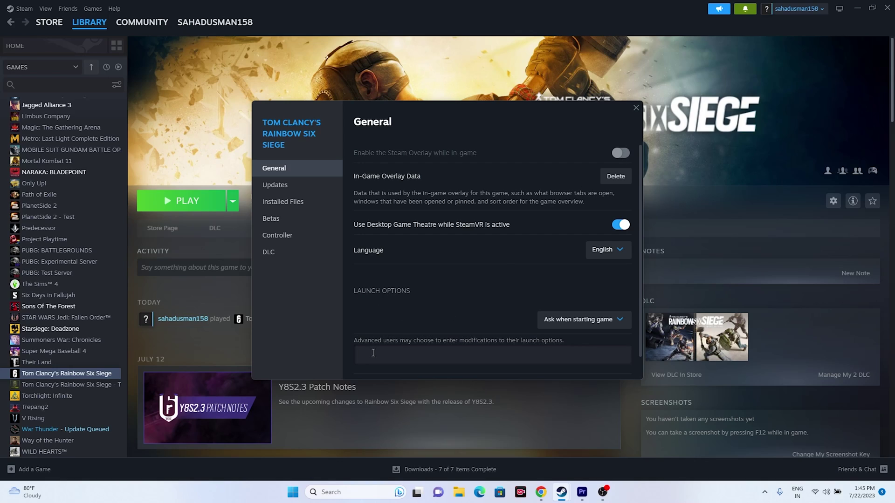
type("-dx11")
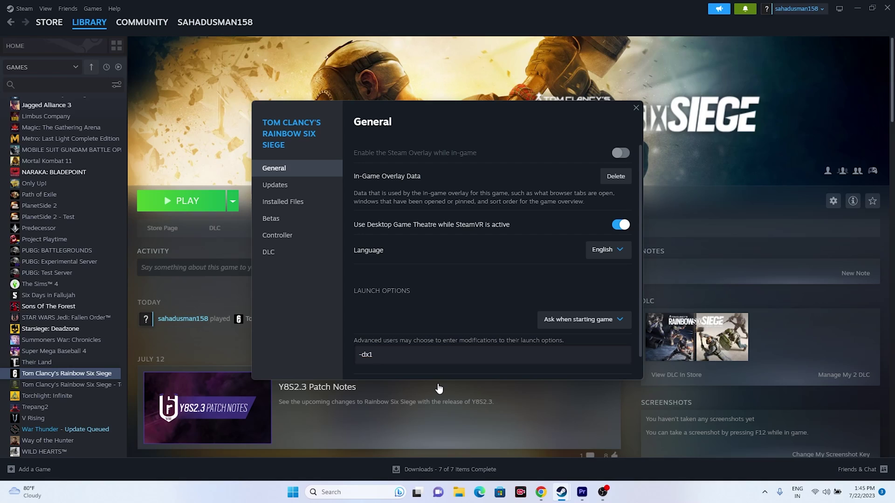
type("2")
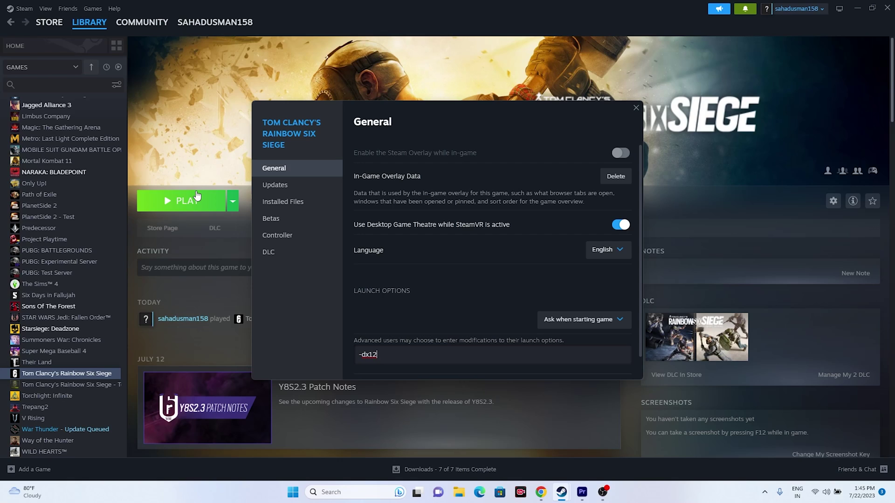
left_click(633, 108)
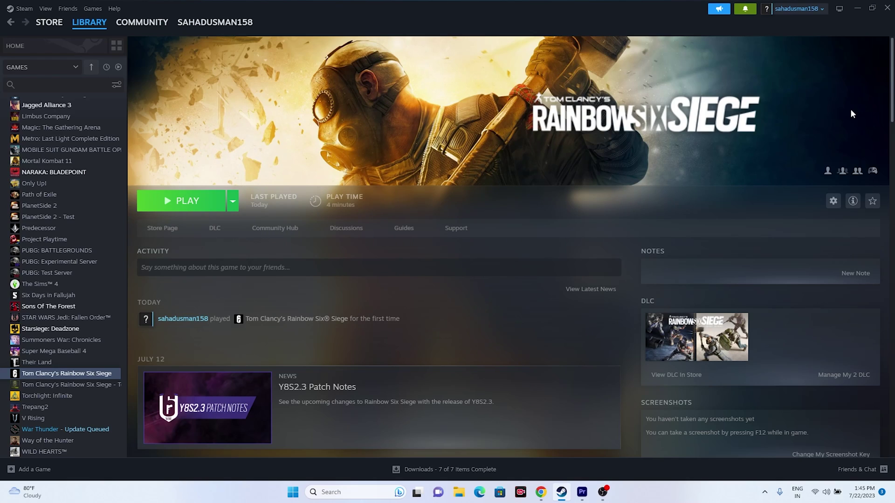
- Minimize Steam, review the running apps and background processes in a maximized Task Manager, and close it
left_click(856, 9)
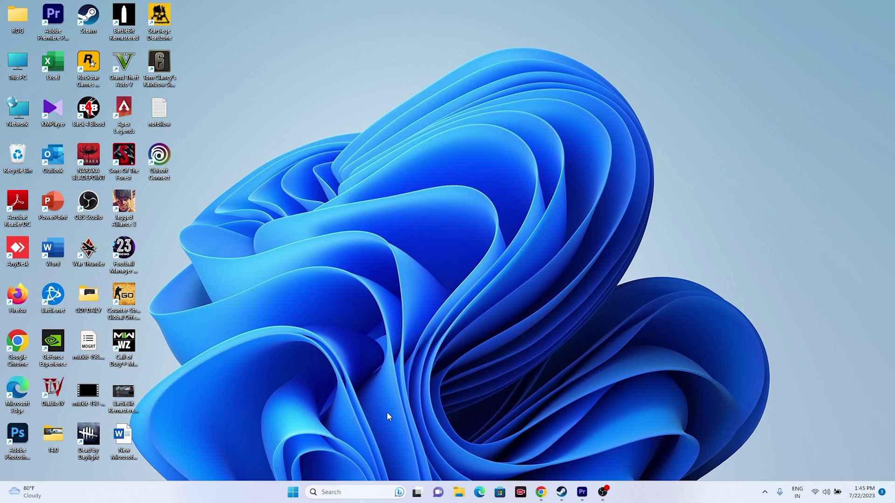
right_click(293, 496)
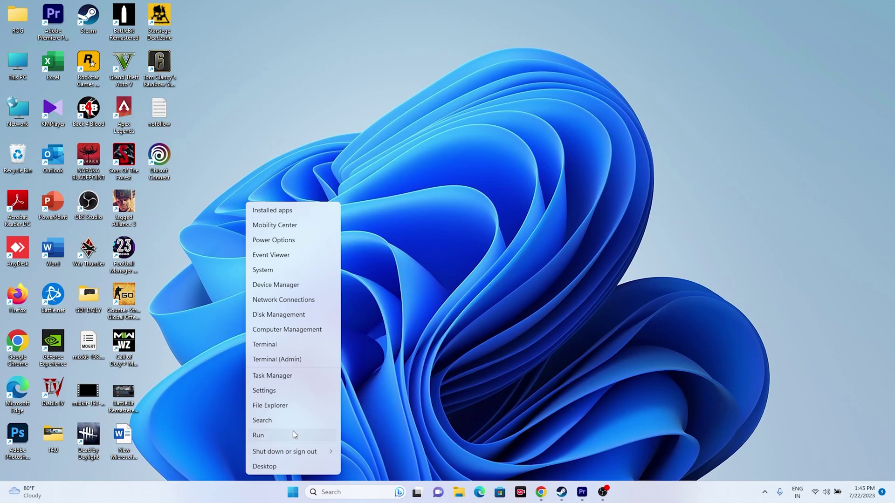
left_click(291, 377)
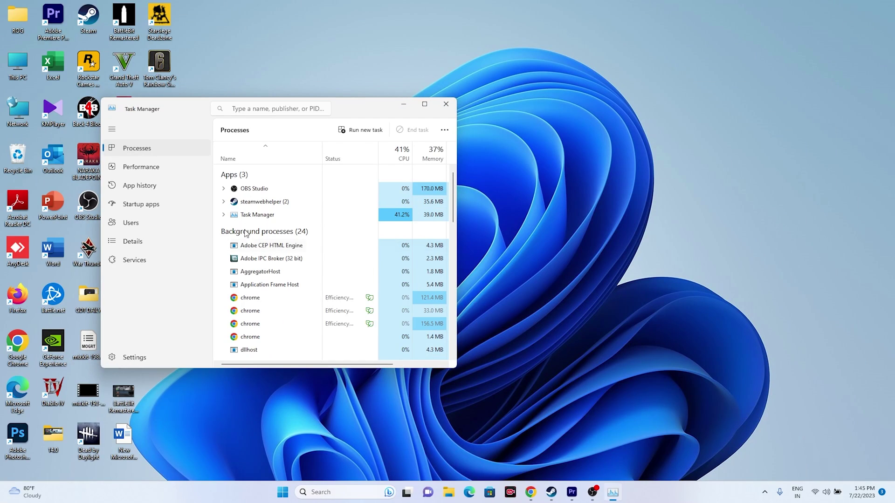
left_click(424, 112)
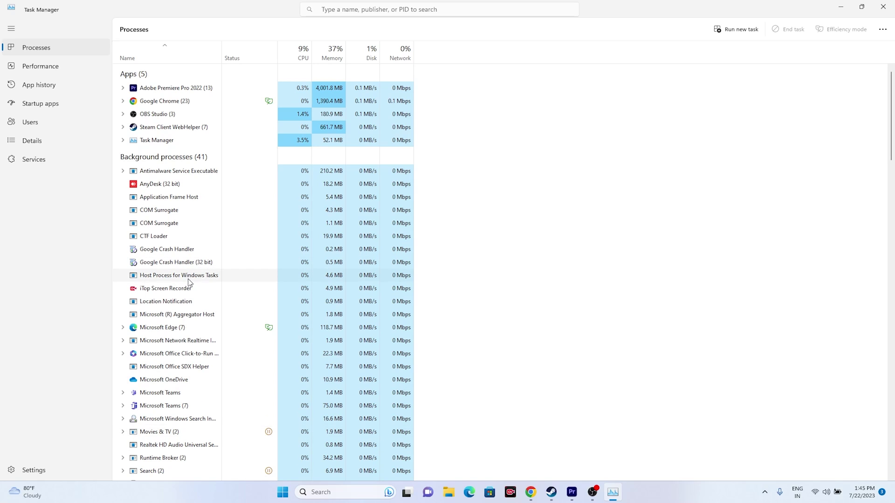
left_click(883, 6)
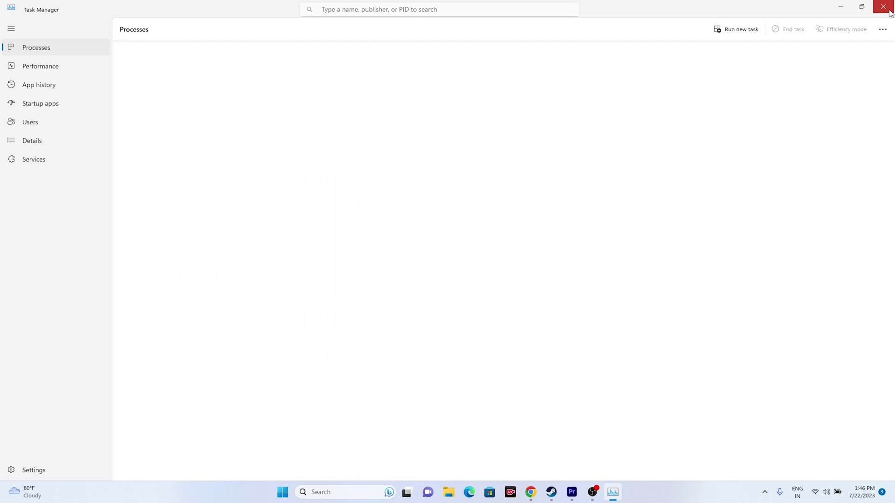
left_click(567, 495)
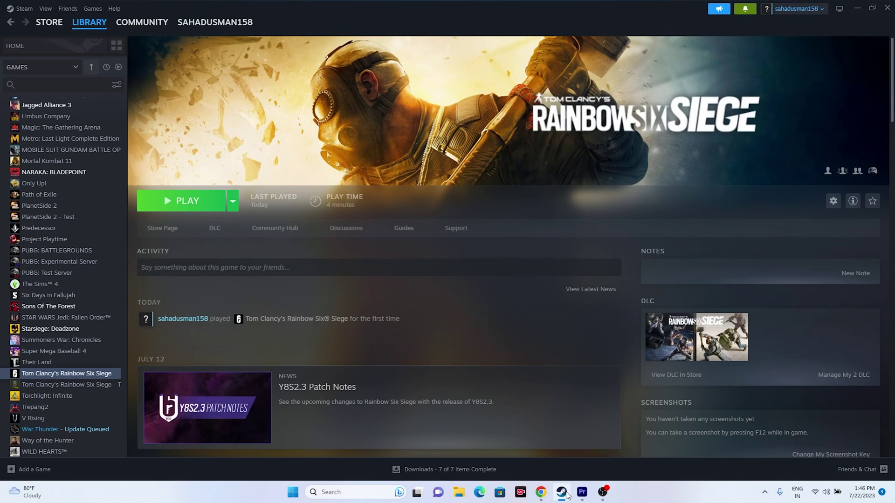
left_click(567, 495)
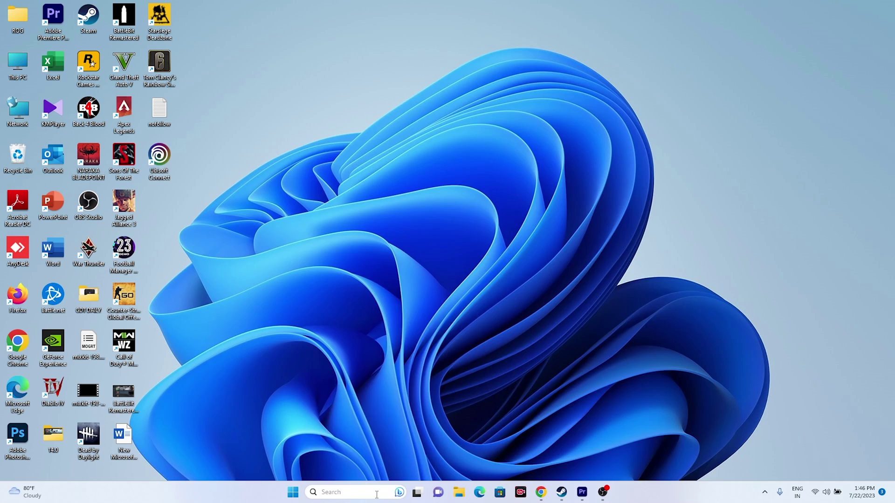
- Open the Windows Graphics settings and review the list of apps with custom graphics options
left_click(378, 493)
left_click(390, 180)
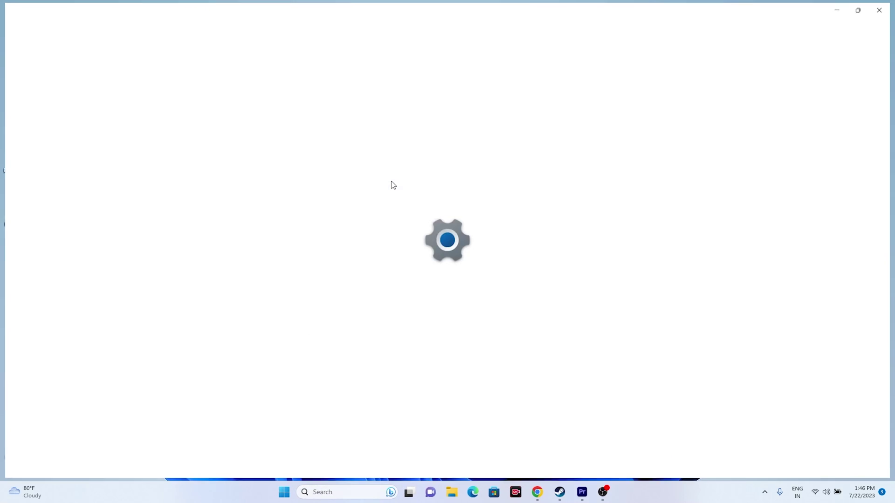
scroll(454, 261, "down", 6)
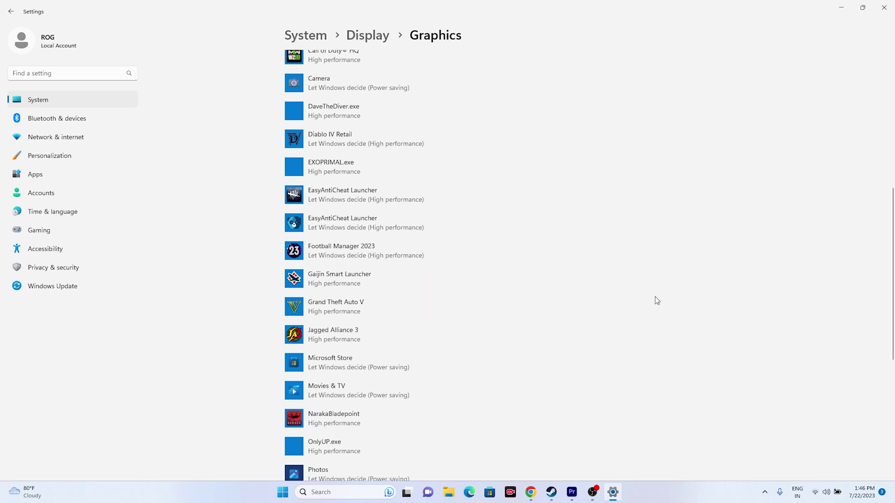
scroll(655, 297, "up", 5)
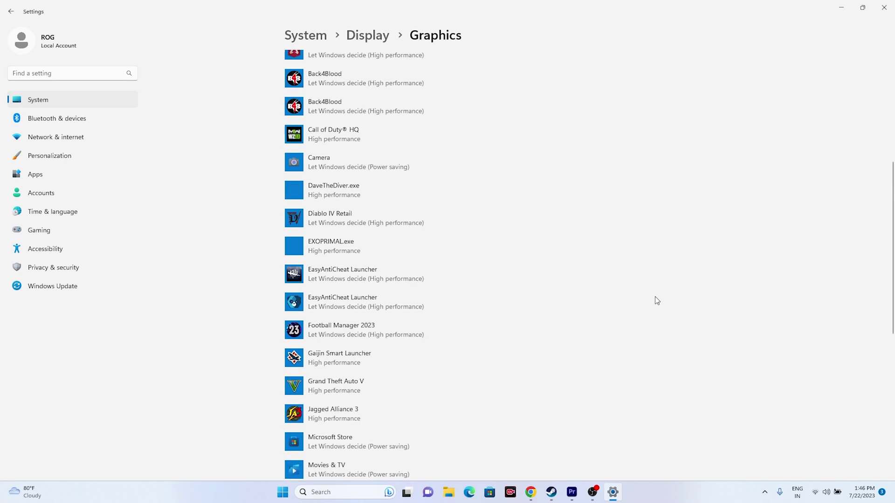
scroll(655, 296, "up", 2)
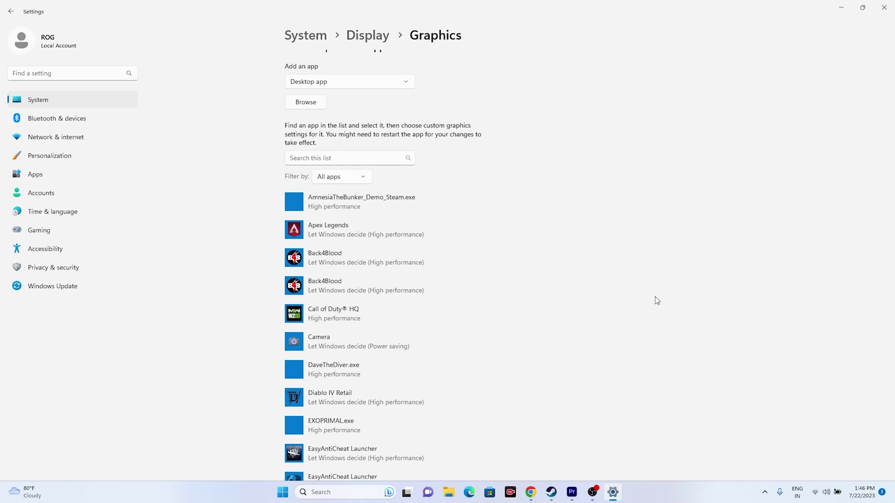
scroll(657, 300, "up", 2)
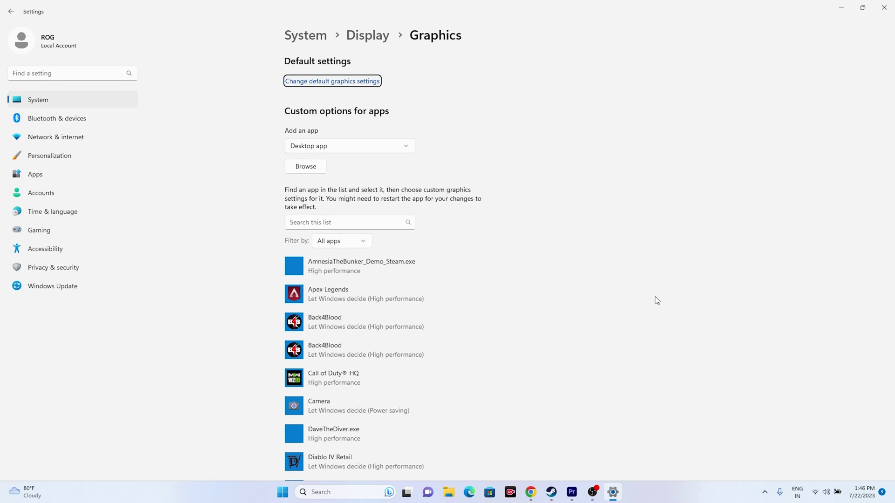
- Start adding a desktop app to the custom graphics options and browse to C:\Program Files (x86)\Steam\steamapps\common
left_click(315, 170)
left_click(38, 181)
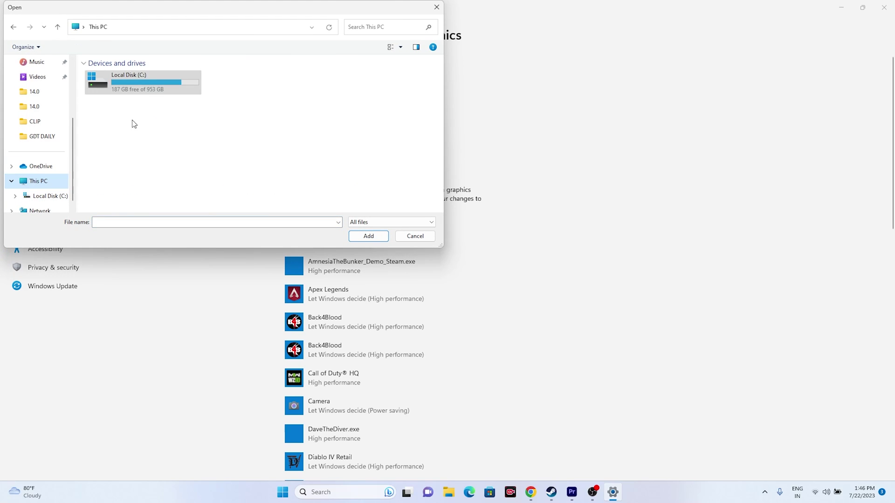
double_click(133, 82)
double_click(141, 147)
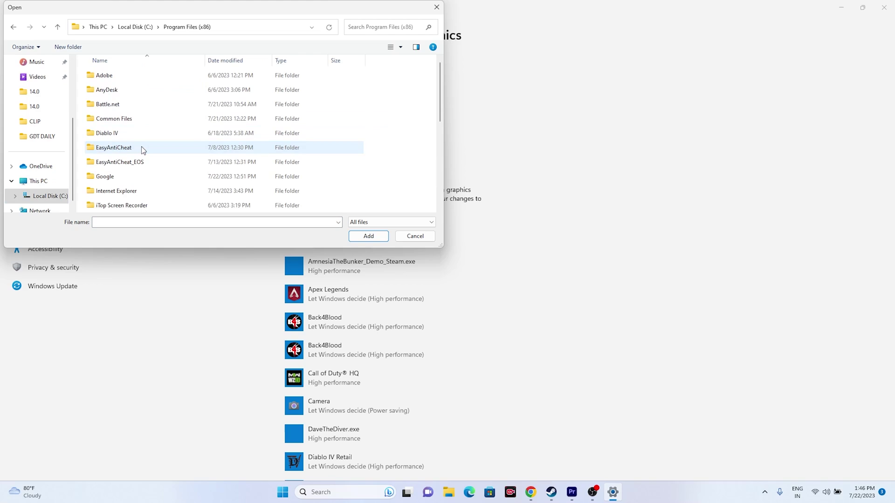
scroll(143, 149, "down", 3)
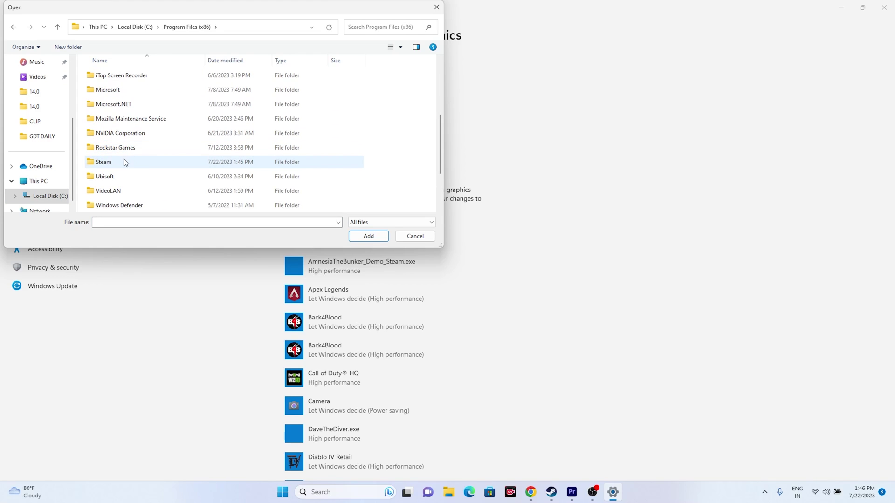
double_click(123, 160)
scroll(122, 158, "down", 4)
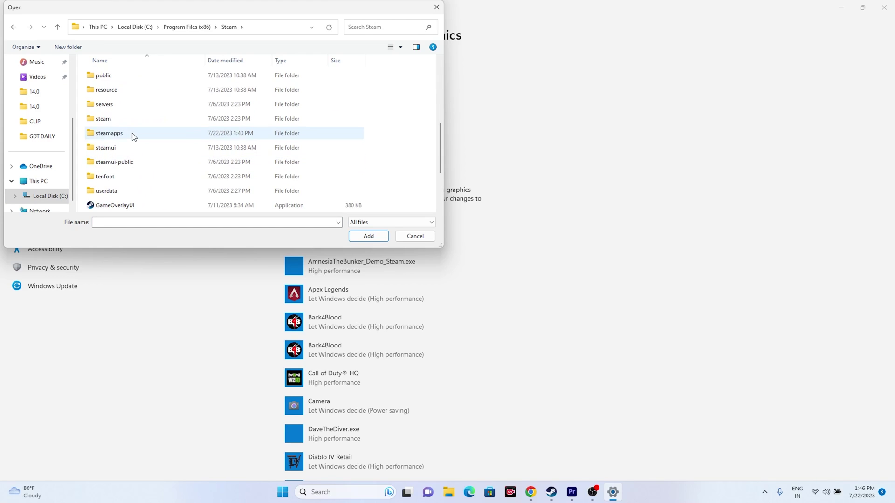
double_click(126, 133)
double_click(122, 78)
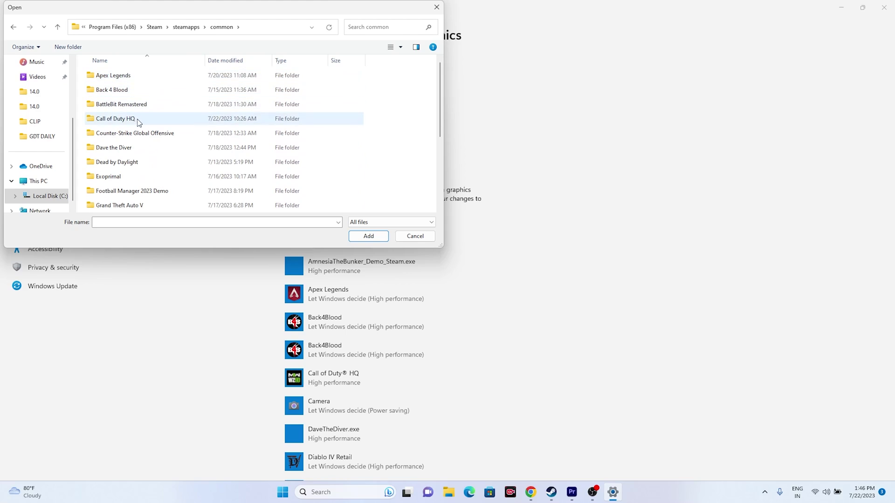
- Add the RainbowSix application from the Tom Clancy's Rainbow Six Siege folder to the custom graphics list
scroll(126, 132, "down", 2)
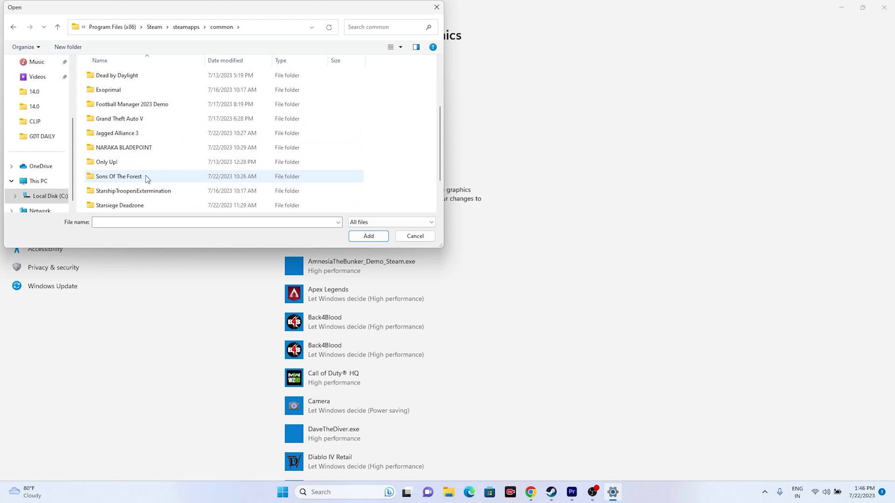
scroll(139, 182, "up", 1)
scroll(132, 163, "up", 1)
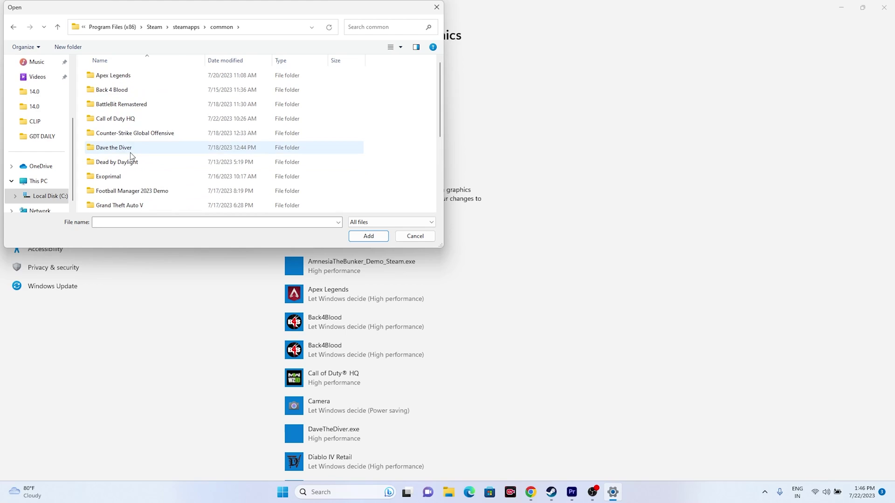
scroll(154, 141, "down", 2)
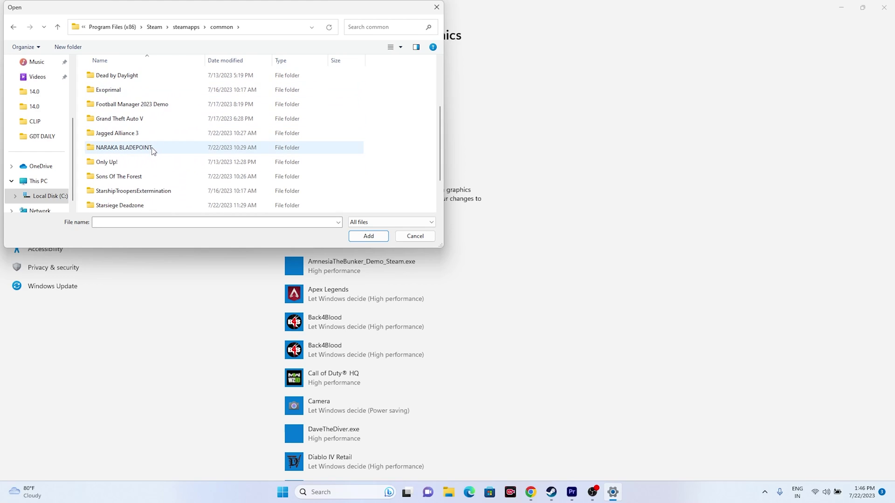
scroll(147, 139, "down", 1)
double_click(161, 196)
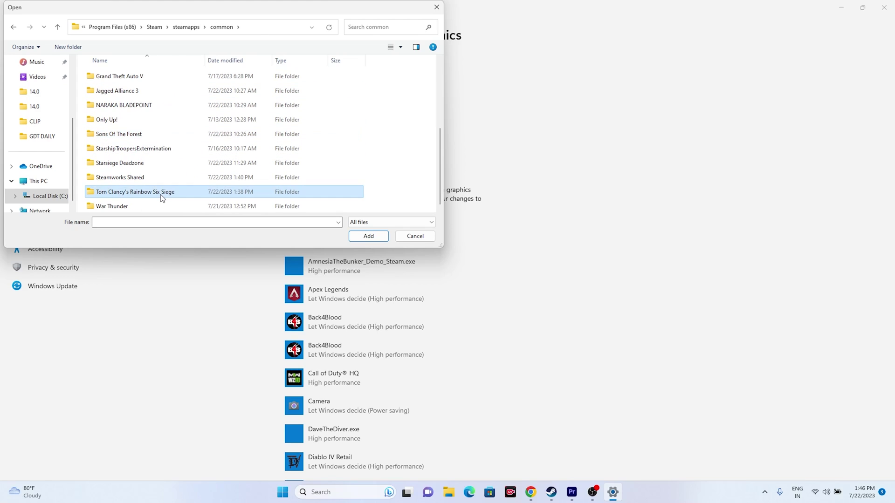
left_click(123, 119)
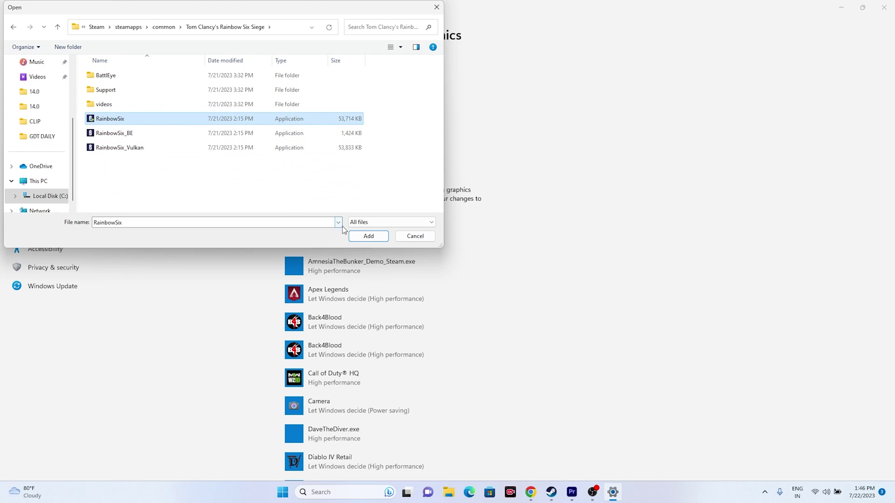
left_click(357, 236)
- Set the graphics preference of Rainbow Six to High performance, save it, and close Settings
scroll(457, 267, "down", 5)
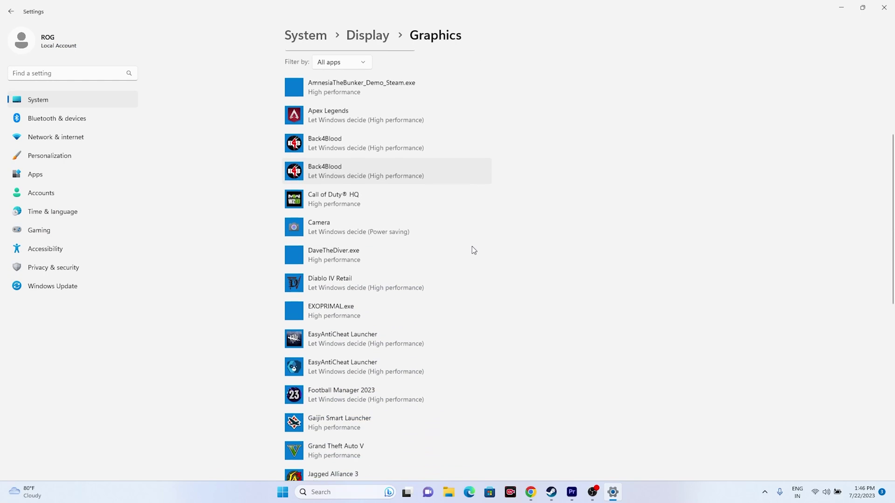
scroll(474, 236, "down", 3)
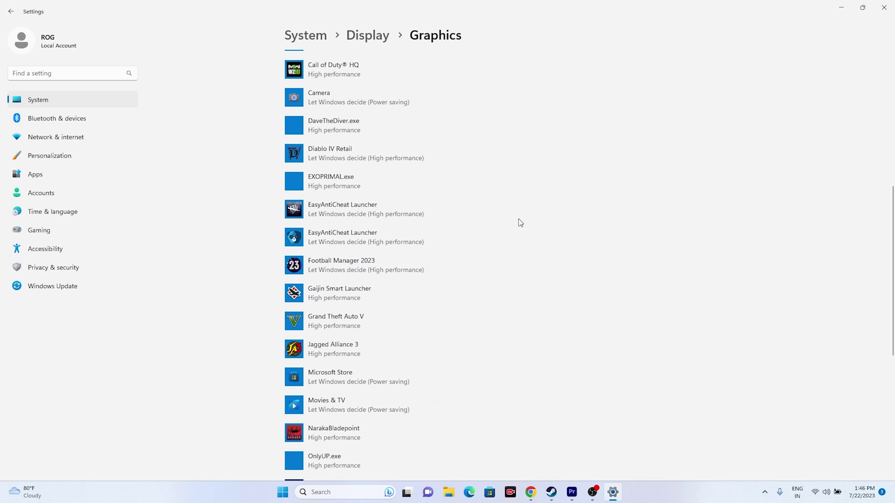
scroll(506, 194, "down", 5)
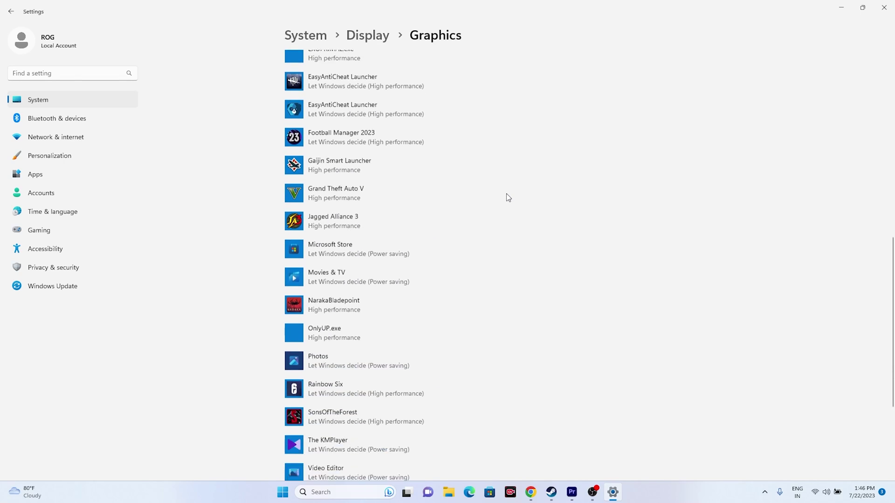
scroll(507, 195, "up", 6)
scroll(508, 197, "up", 3)
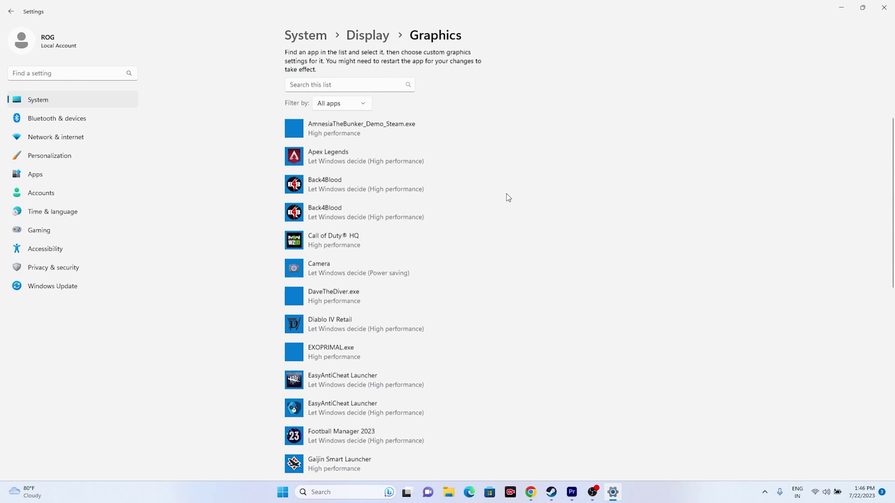
scroll(367, 201, "down", 3)
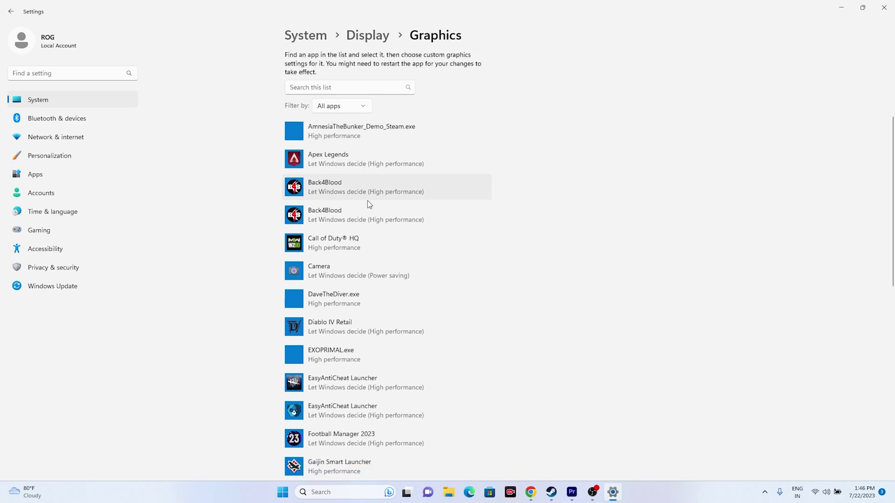
scroll(390, 194, "down", 3)
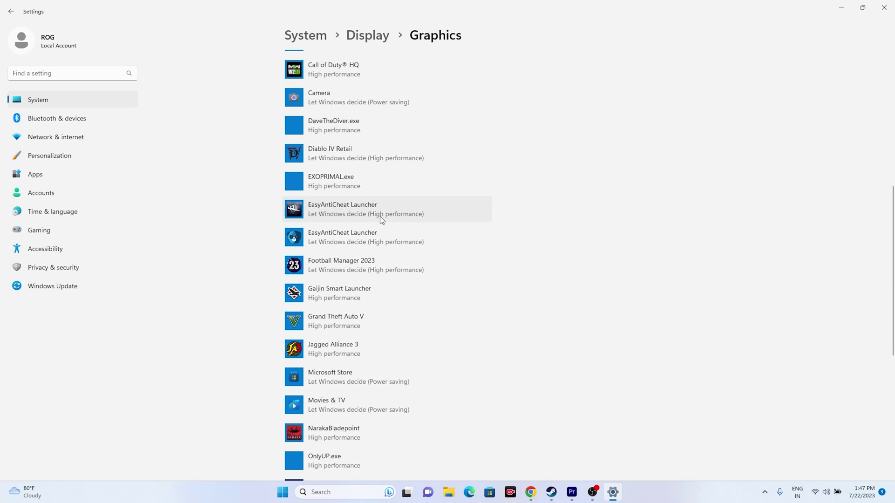
scroll(362, 232, "down", 4)
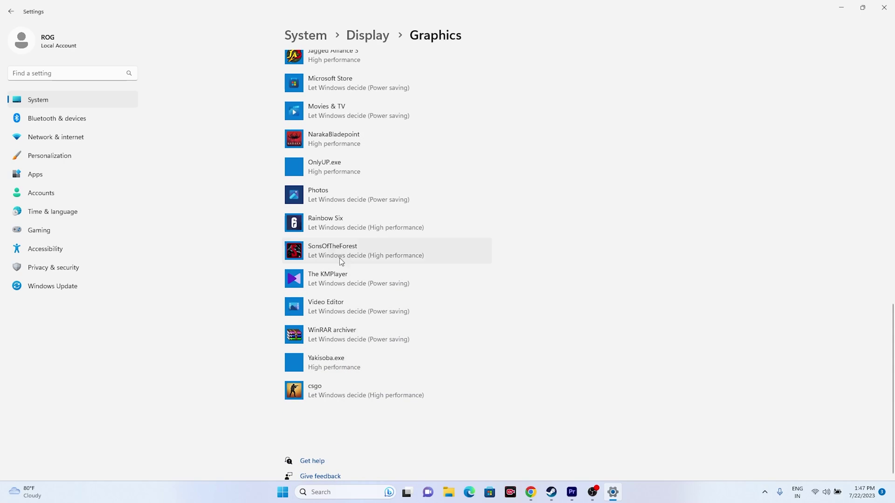
left_click(334, 224)
left_click(419, 270)
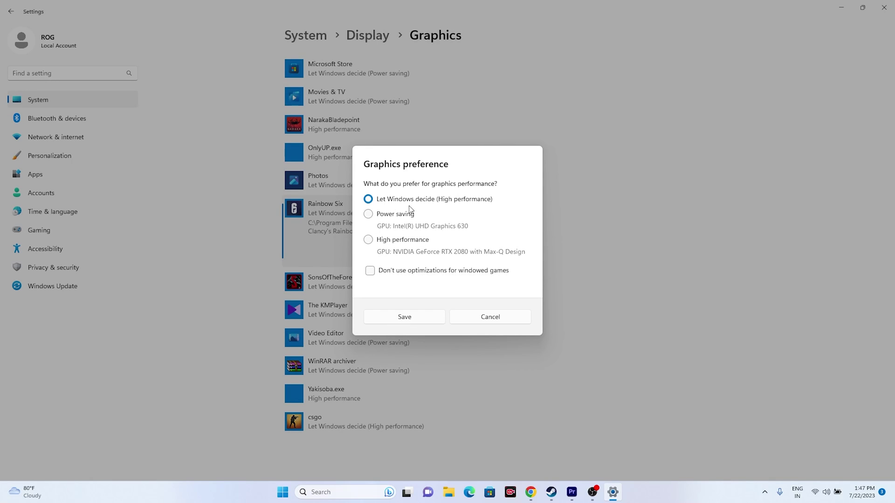
left_click(369, 240)
left_click(413, 318)
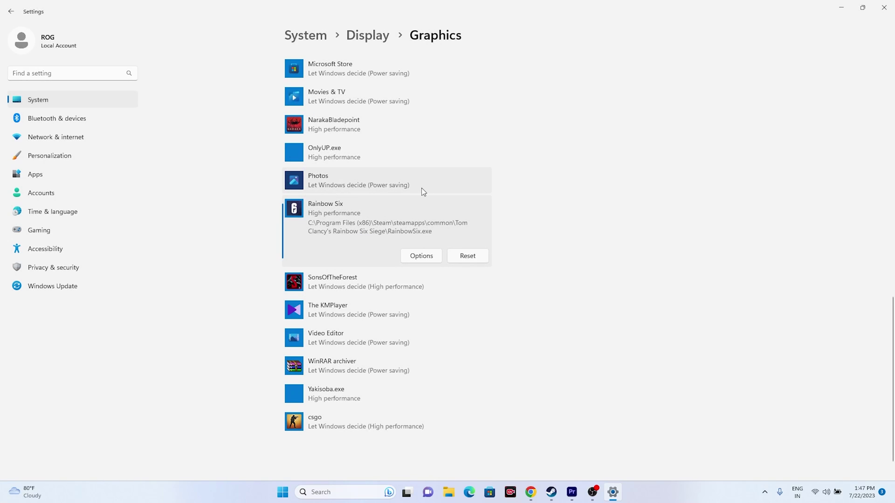
left_click(884, 7)
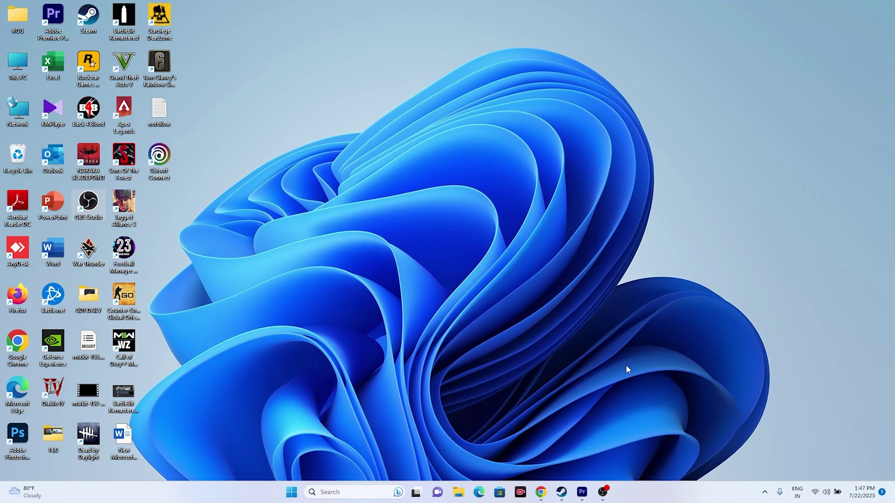
left_click(561, 492)
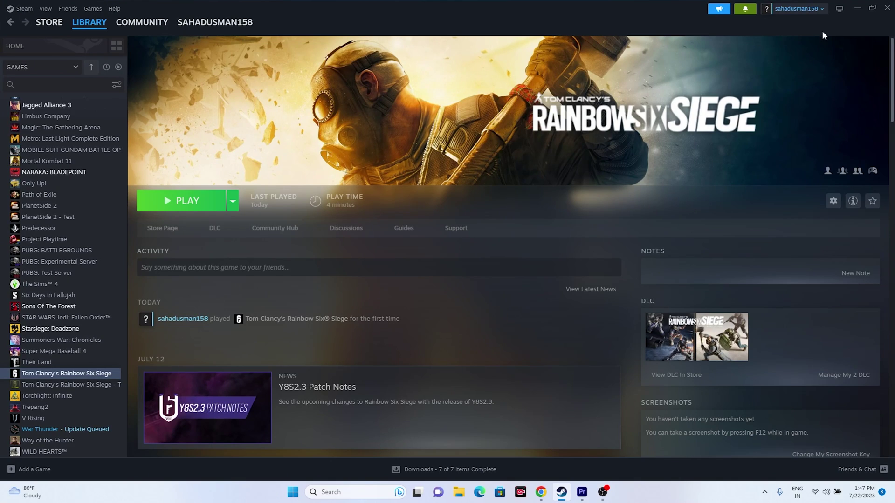
left_click(561, 492)
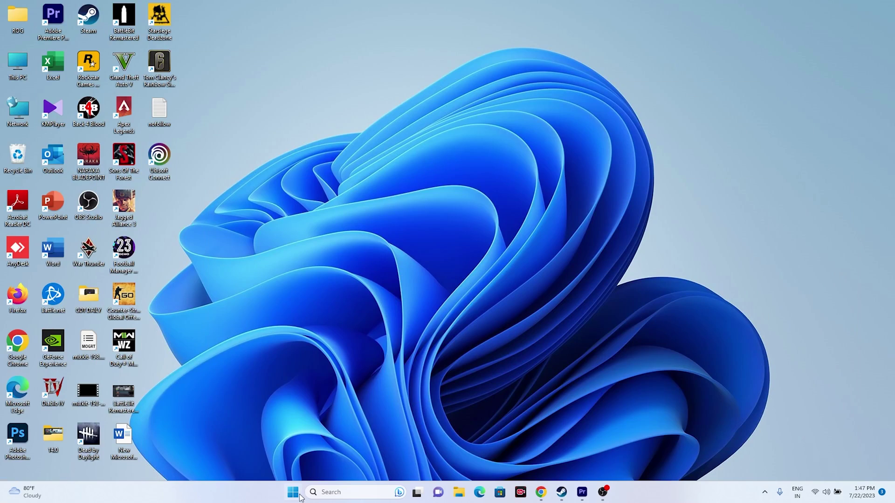
- Search for "view" to open the advanced system settings, and open the Virtual Memory settings from the advanced performance options
left_click(341, 492)
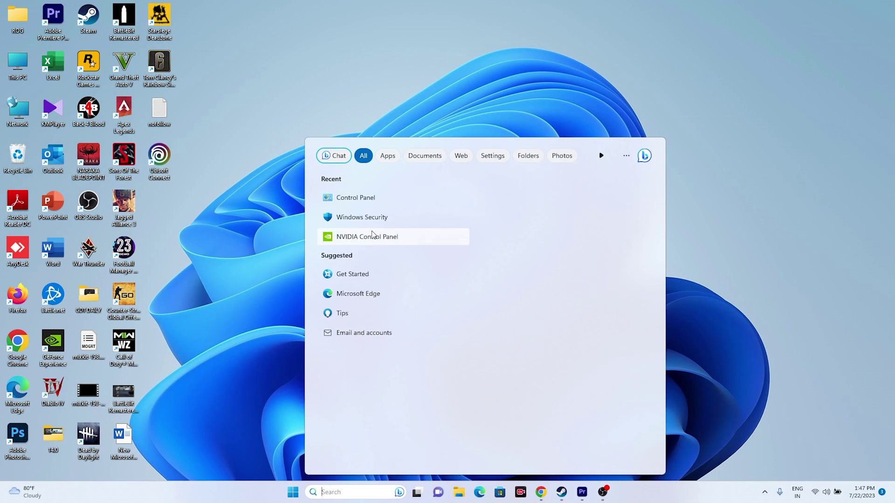
type("view")
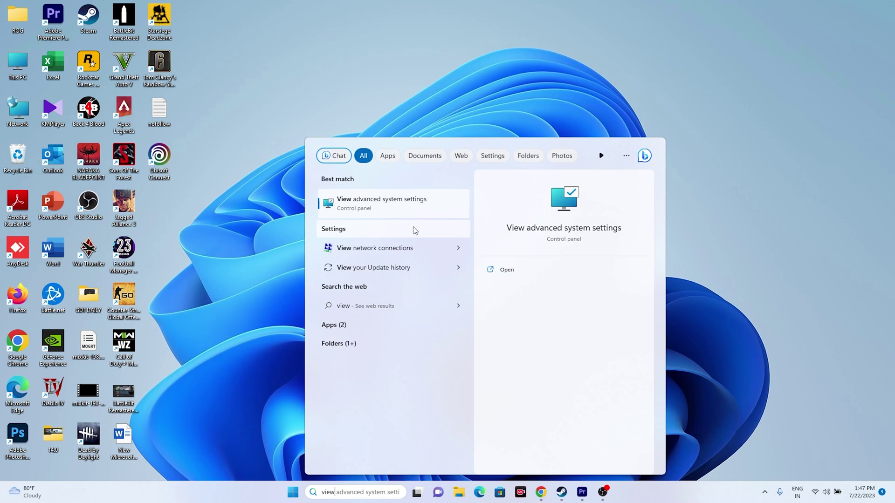
left_click(413, 201)
left_click(221, 135)
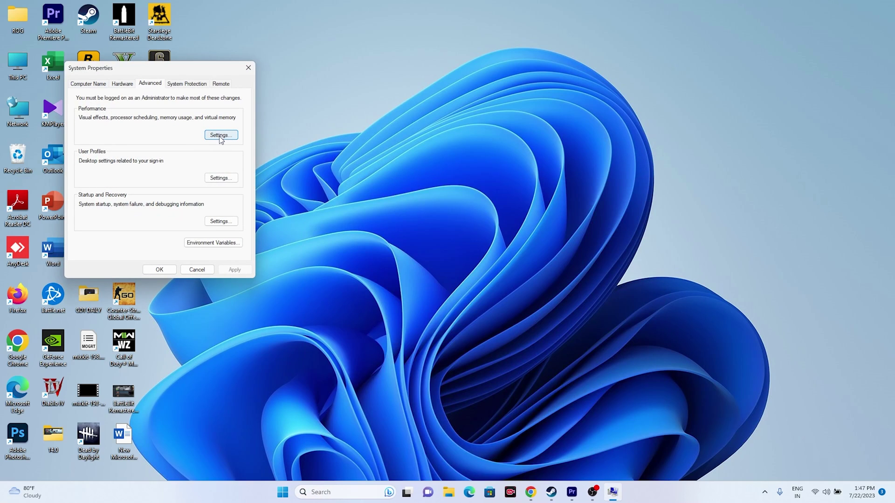
left_click(139, 120)
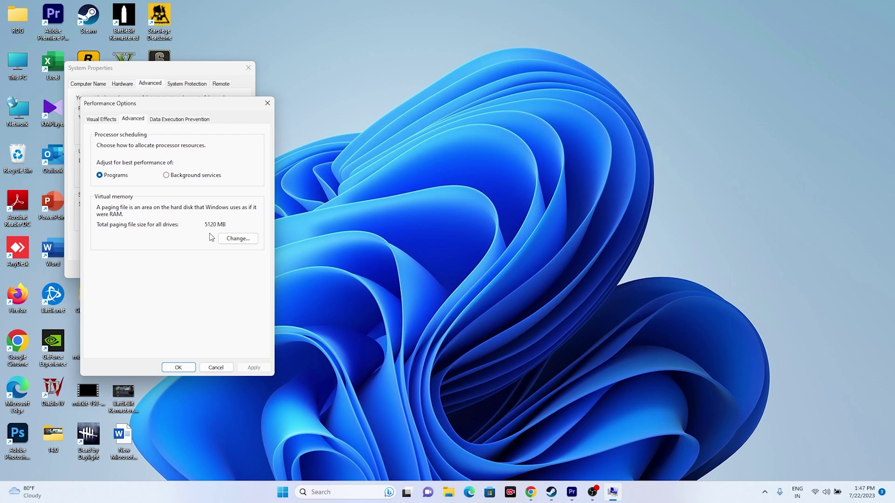
left_click(235, 238)
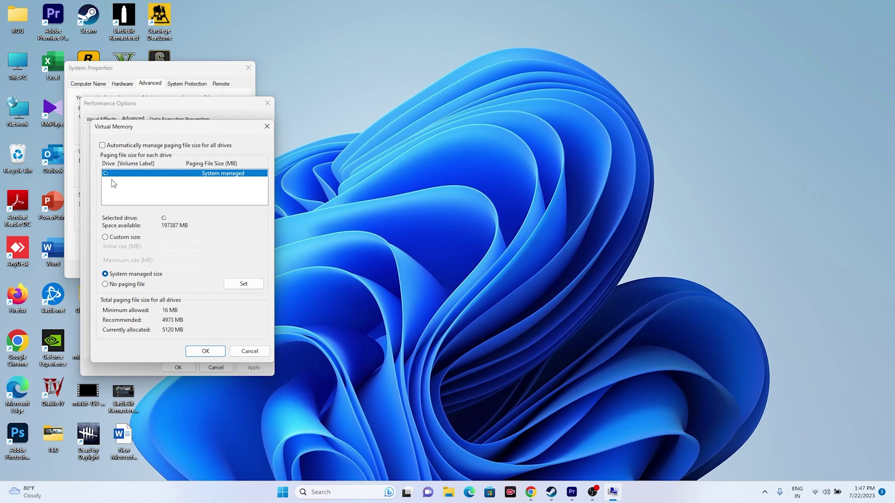
- Select a custom paging file size for drive C: and open Calculator
left_click(124, 237)
left_click(163, 250)
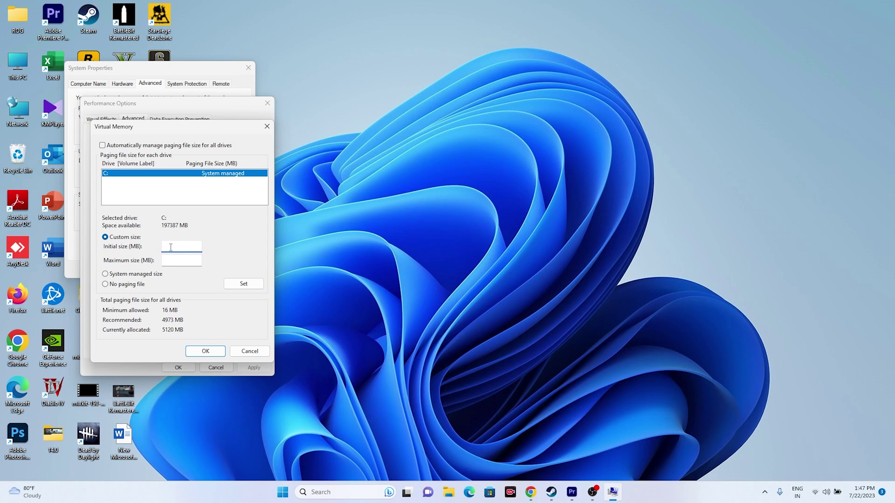
left_click(179, 259)
left_click(329, 493)
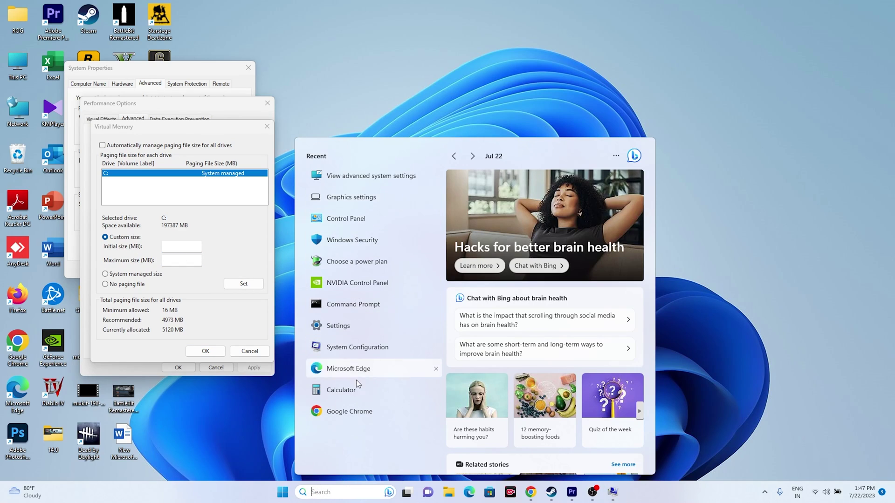
left_click(357, 390)
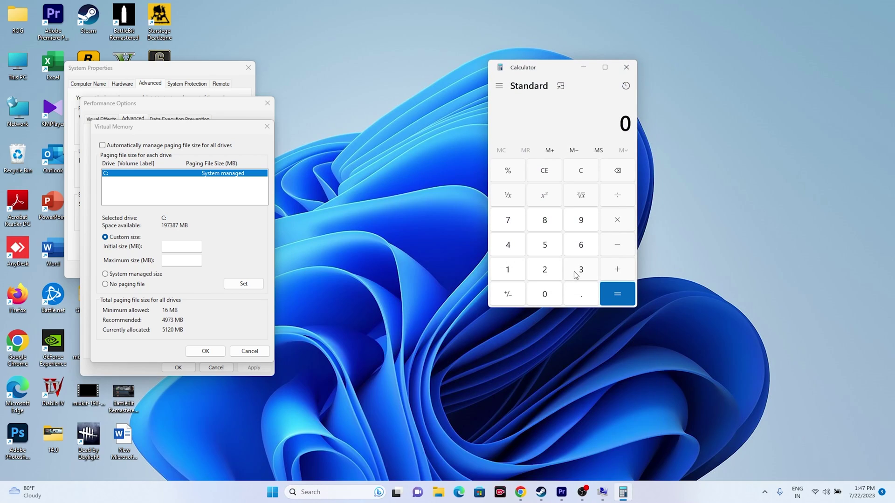
- Multiply 32 by 1024 in Calculator to convert the RAM size to megabytes
left_click(576, 275)
left_click(552, 273)
left_click(614, 223)
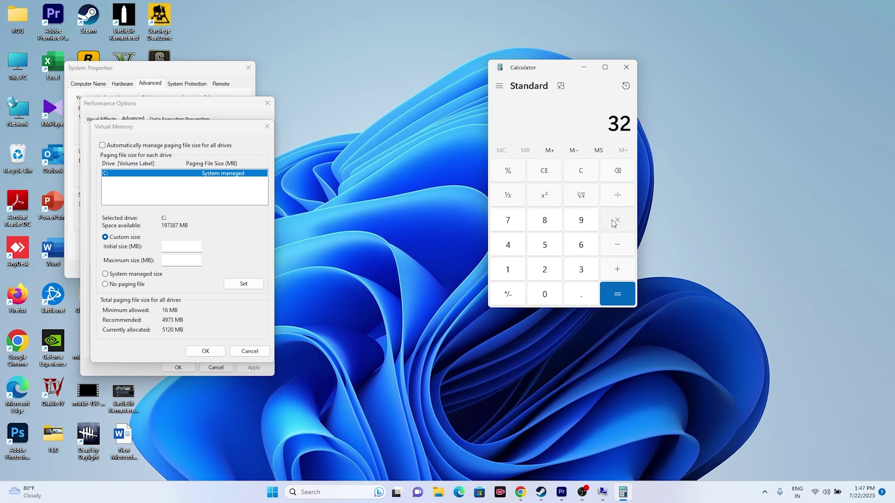
left_click(514, 272)
left_click(537, 294)
left_click(542, 268)
left_click(525, 247)
left_click(617, 294)
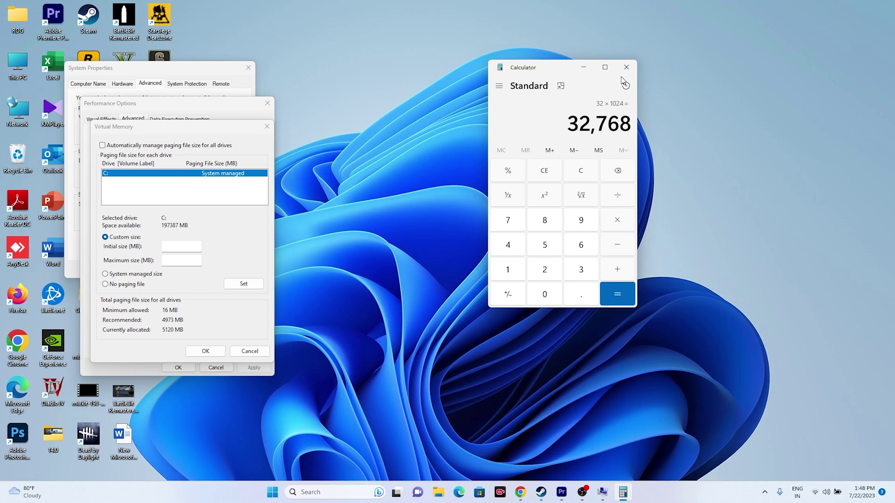
- Multiply the calculated RAM size by 1.5
left_click(632, 215)
left_click(515, 269)
left_click(578, 293)
left_click(555, 247)
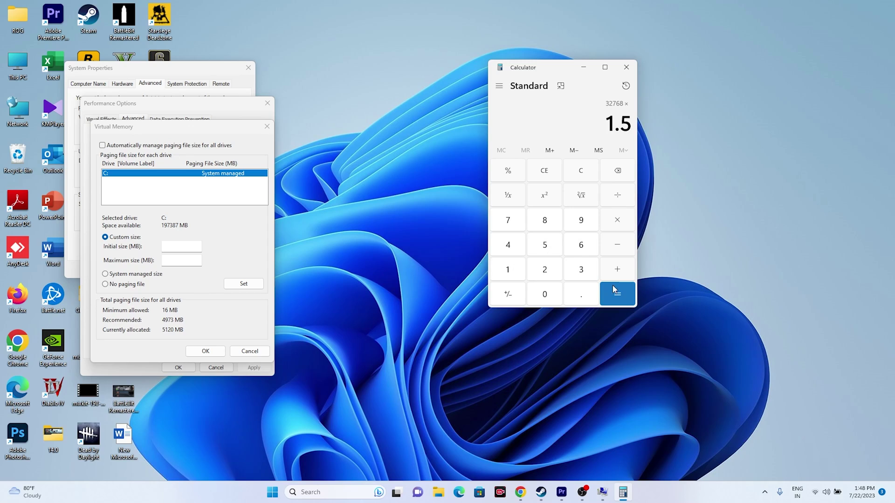
left_click(618, 293)
- Copy the calculated result and set the paging file's initial size to 49,152 MB
left_click_drag(575, 122, 632, 117)
key("super+c")
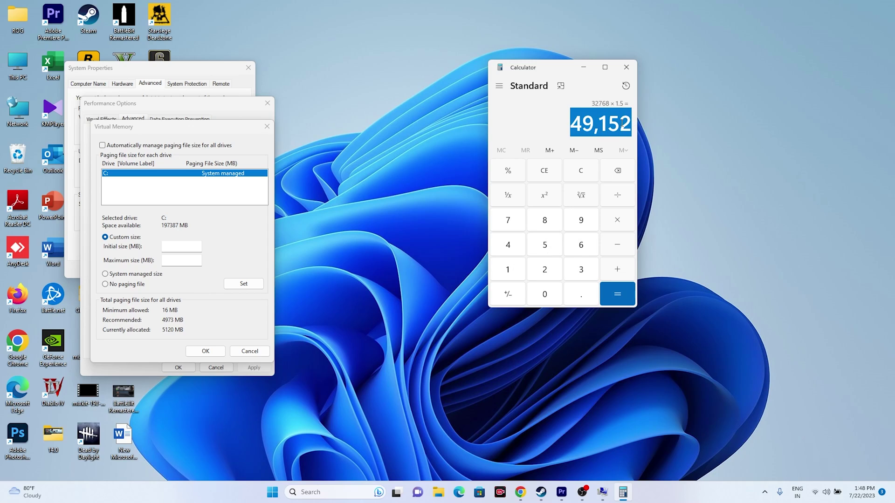
right_click(623, 123)
left_click(636, 132)
left_click(181, 246)
right_click(180, 247)
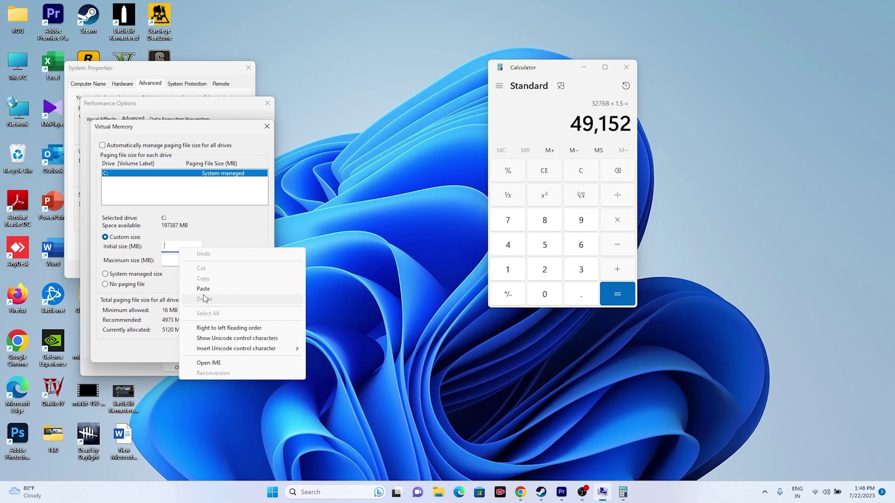
left_click(203, 288)
left_click(185, 264)
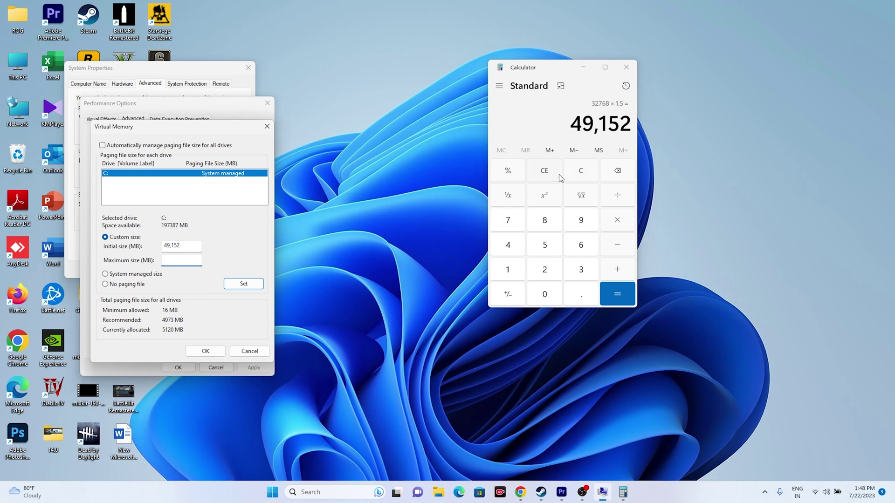
- Clear Calculator and calculate 32 × 1024 again for the maximum size
left_click(583, 174)
left_click(580, 270)
left_click(544, 269)
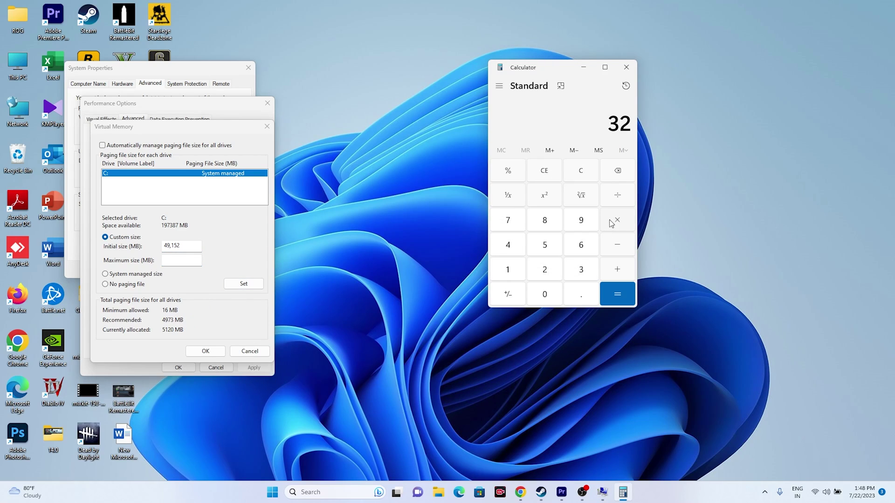
left_click(508, 271)
left_click(540, 295)
left_click(544, 269)
left_click(510, 243)
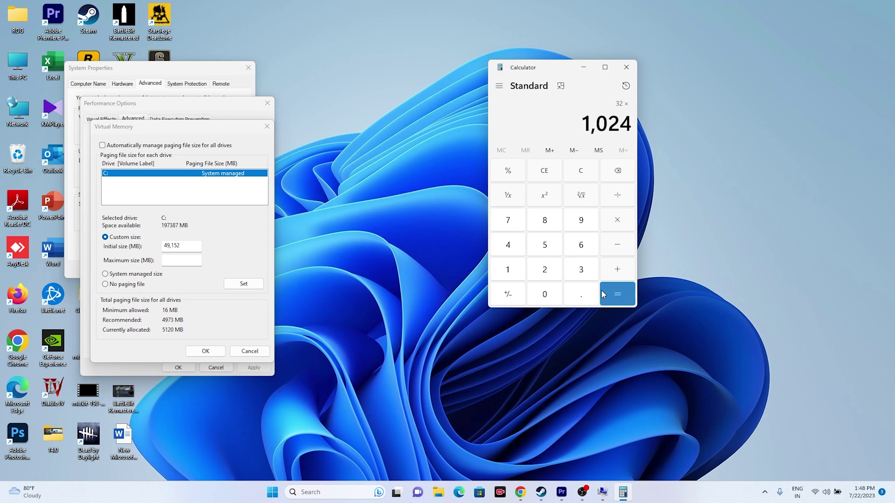
left_click(604, 292)
- Multiply the RAM size in megabytes by 3
left_click(624, 224)
left_click(581, 270)
left_click(620, 296)
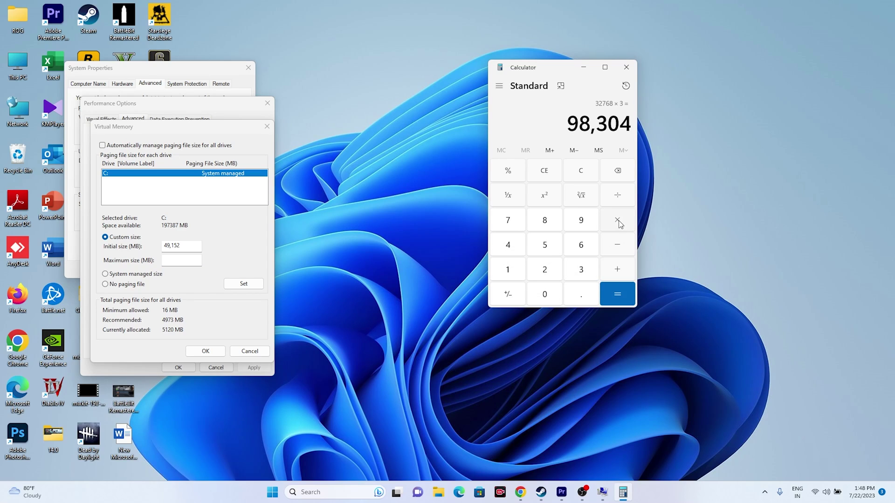
left_click(618, 220)
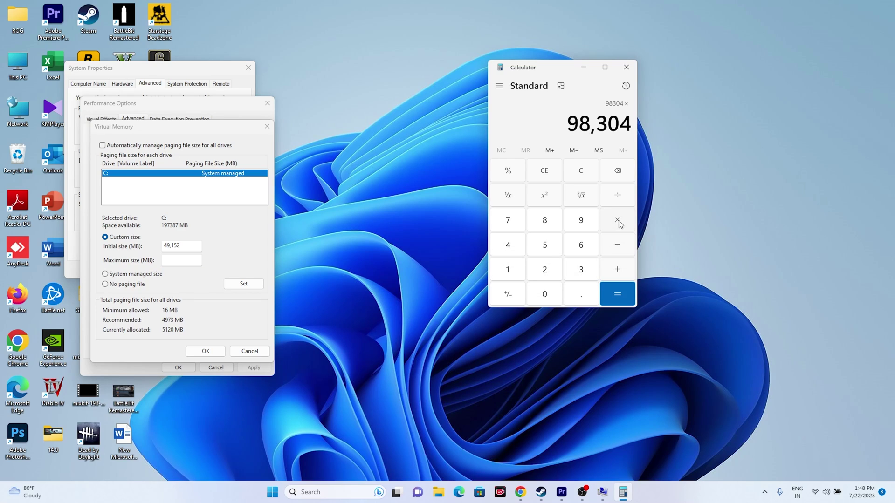
- Copy the calculated result and set the paging file's maximum size to 98,304 MB
left_click_drag(568, 123, 629, 126)
right_click(627, 127)
left_click(641, 134)
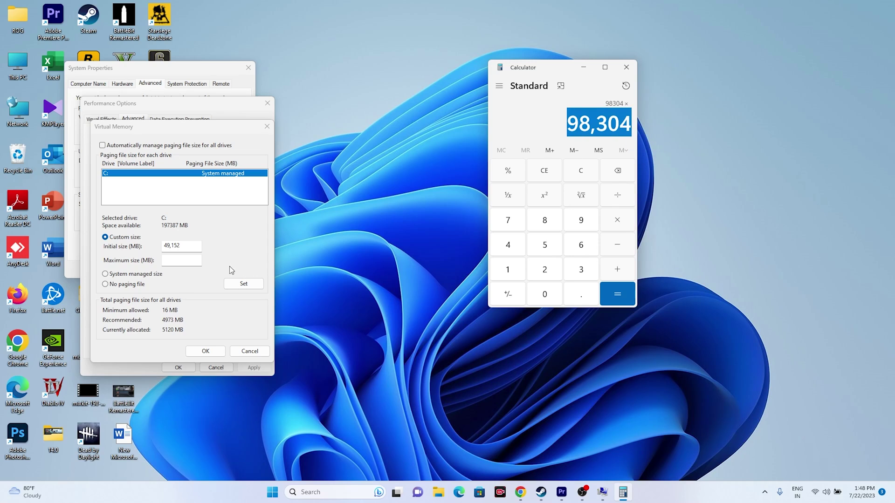
right_click(195, 264)
left_click(225, 307)
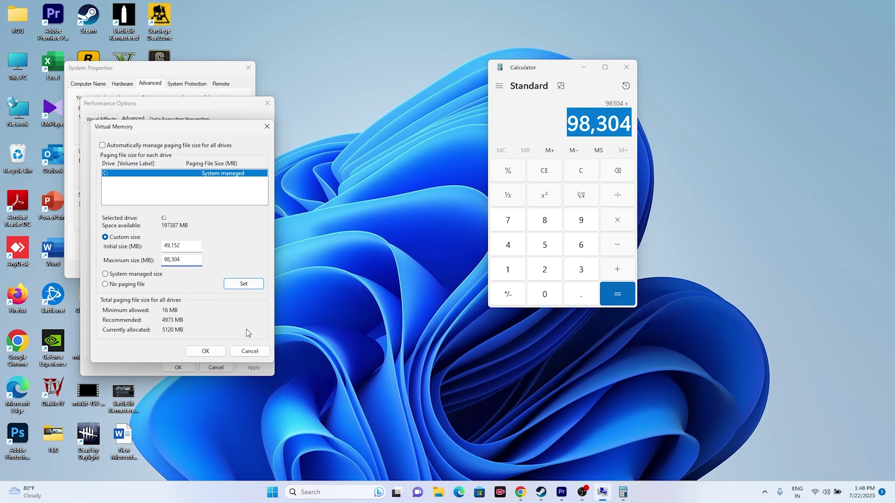
- Discard the virtual memory changes and close Performance Options, System Properties and Calculator
left_click(242, 349)
left_click(215, 367)
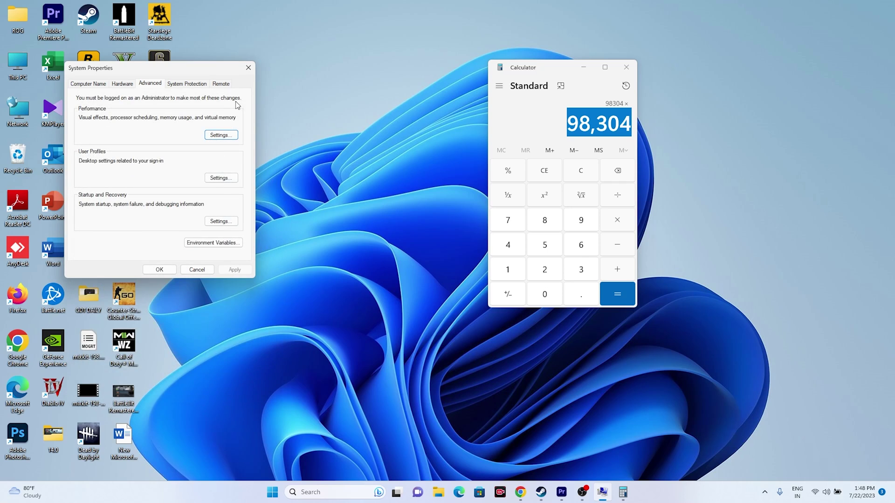
left_click(249, 67)
left_click(627, 67)
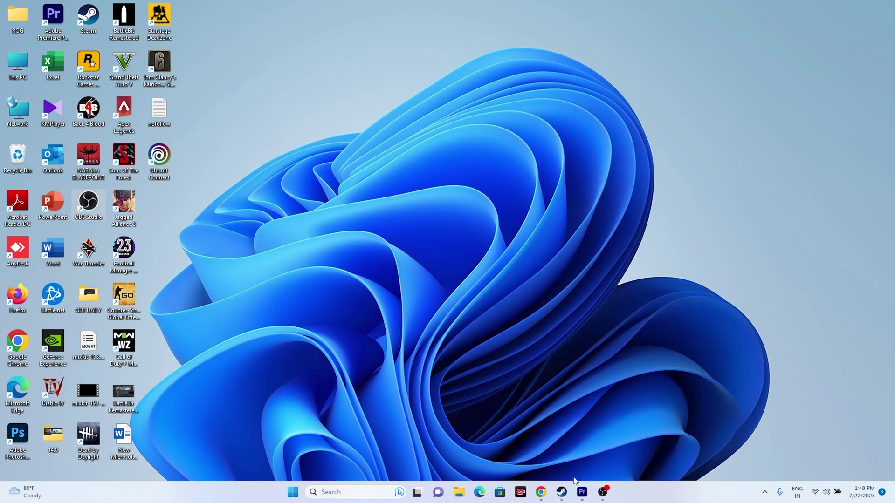
left_click(557, 492)
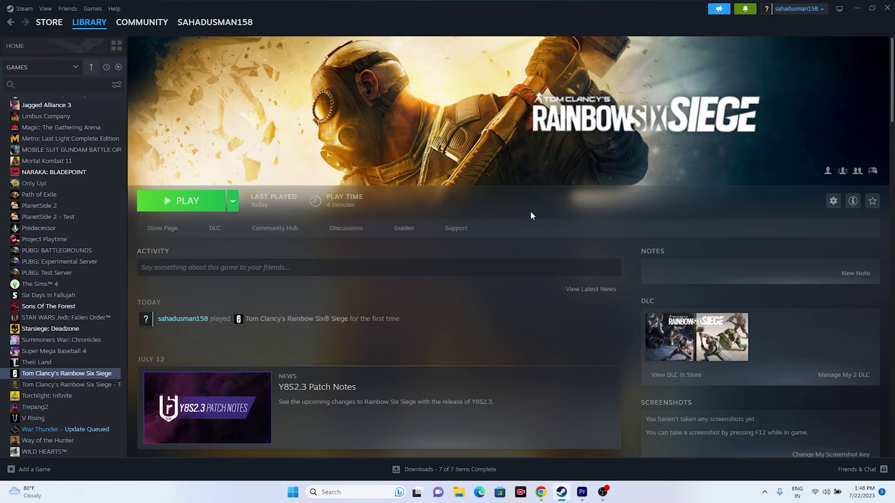
left_click(857, 7)
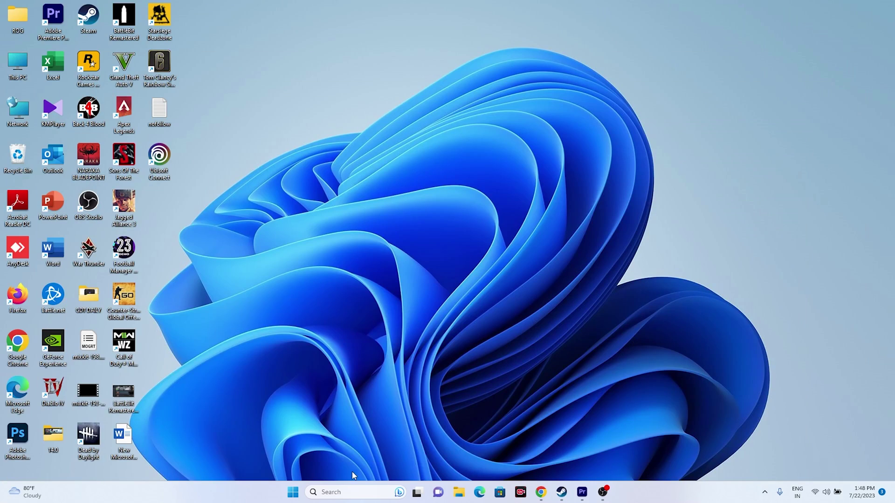
- Open Settings, view the Windows Update page for available updates, and close Settings
left_click(344, 488)
left_click(354, 328)
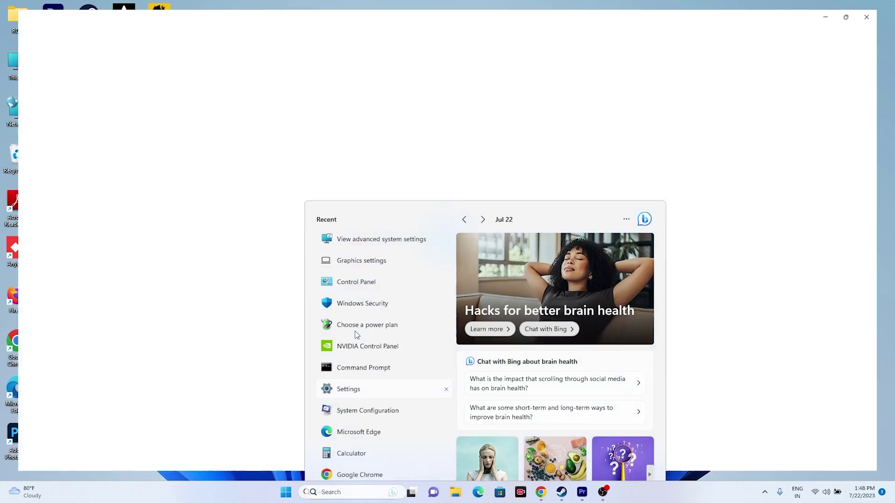
left_click(71, 286)
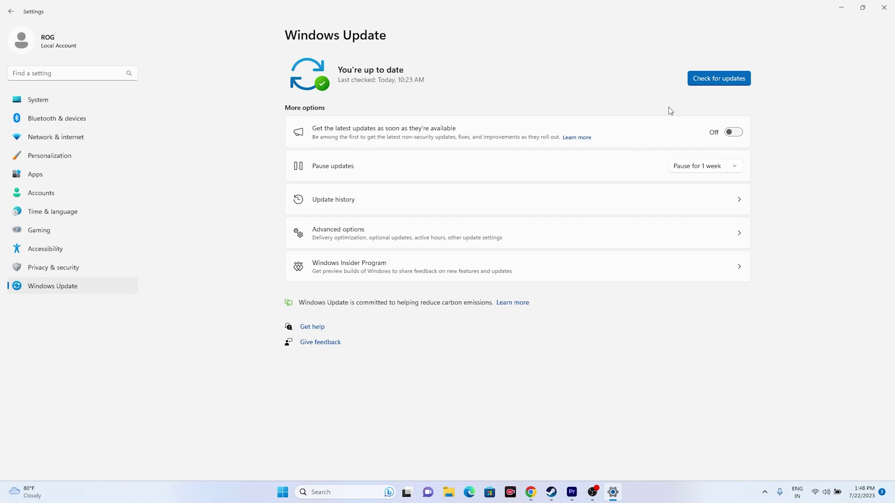
left_click(882, 13)
- Switch to Chrome and examine the version and release date of the newest GeForce Game Ready Driver on NVIDIA's driver page
left_click(543, 489)
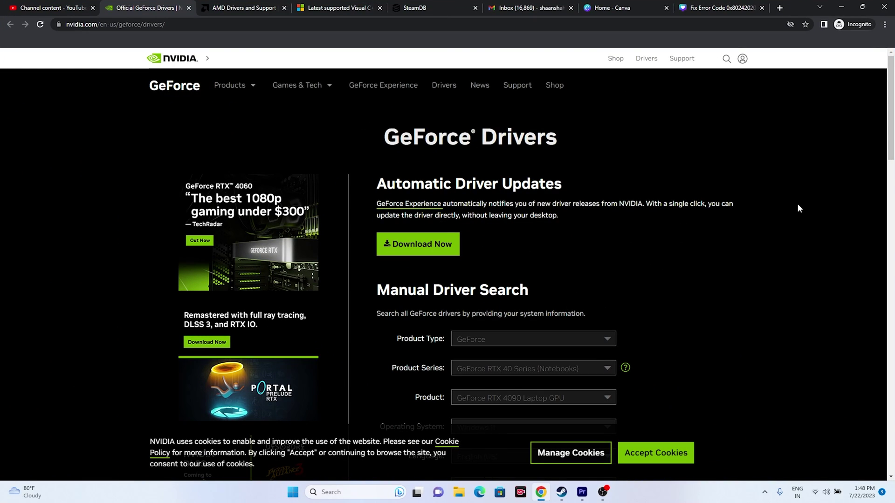
left_click(245, 10)
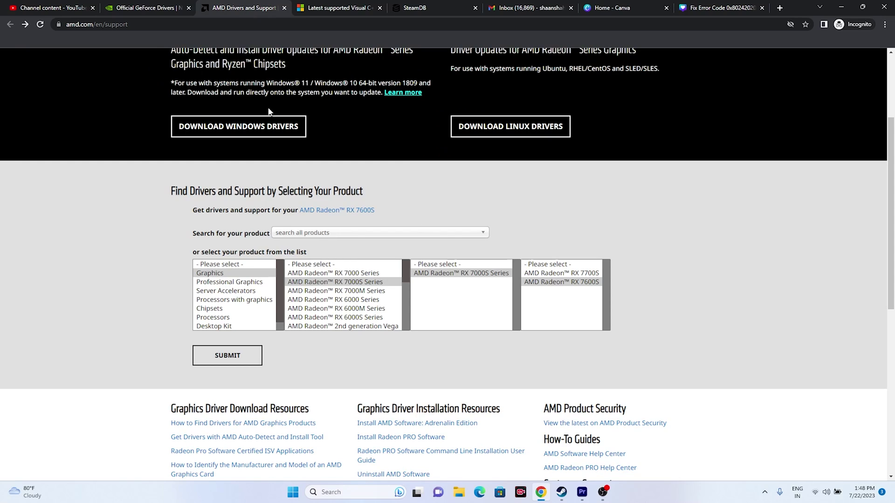
left_click(148, 5)
scroll(648, 200, "down", 2)
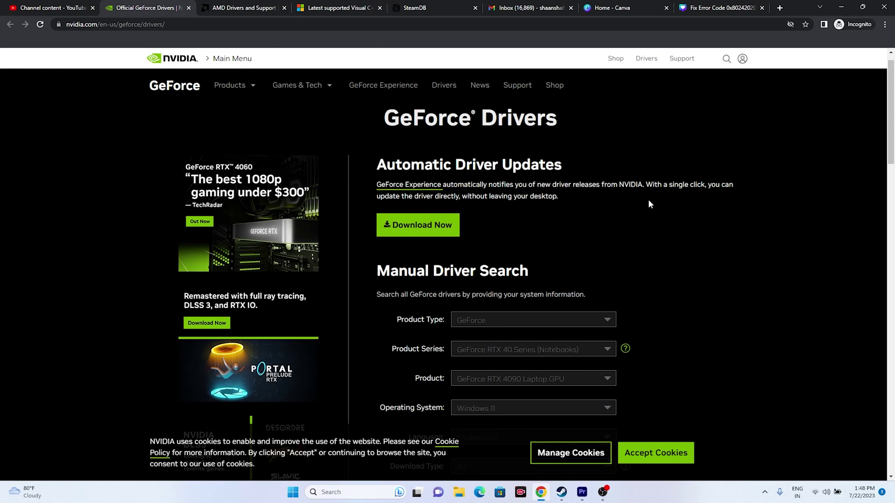
scroll(717, 232, "down", 2)
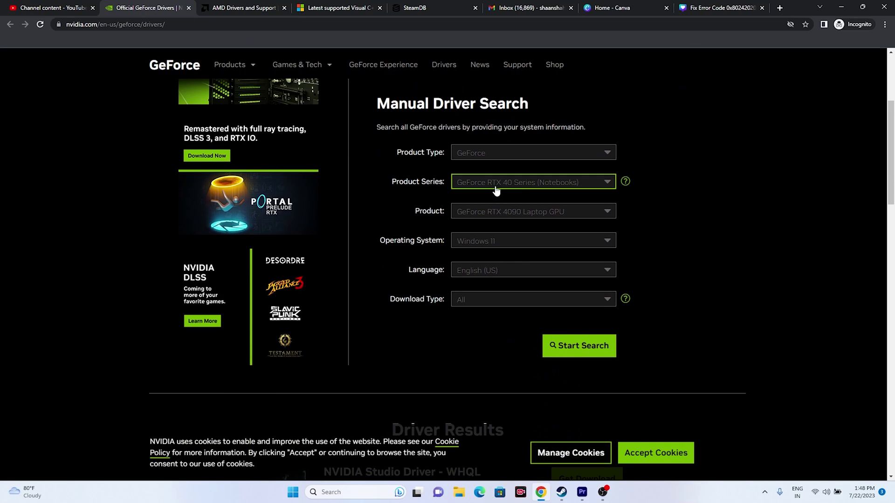
scroll(659, 247, "down", 6)
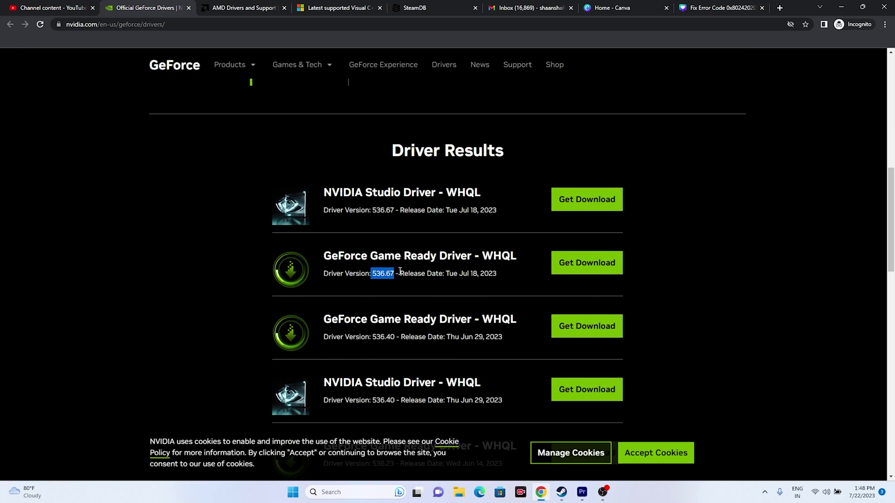
left_click(367, 272)
left_click_drag(376, 274, 495, 274)
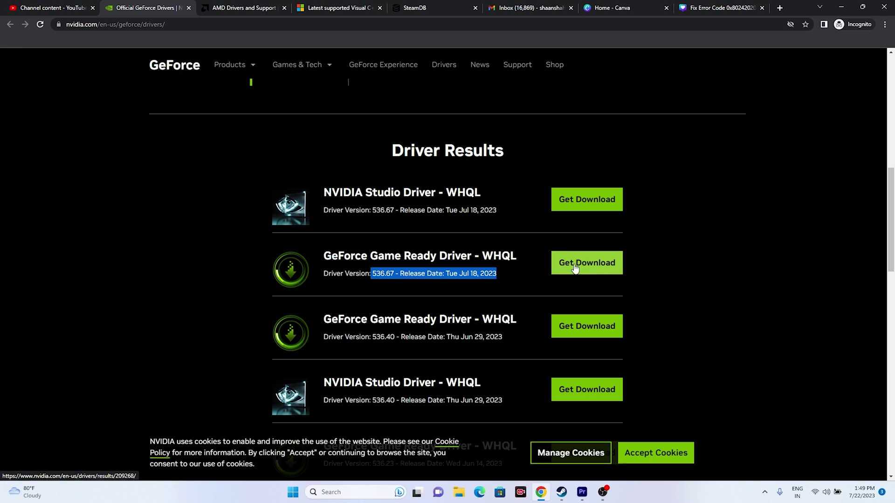
- Submit the AMD Radeon RX 7600S selection on AMD's support page to open its drivers page
left_click(218, 8)
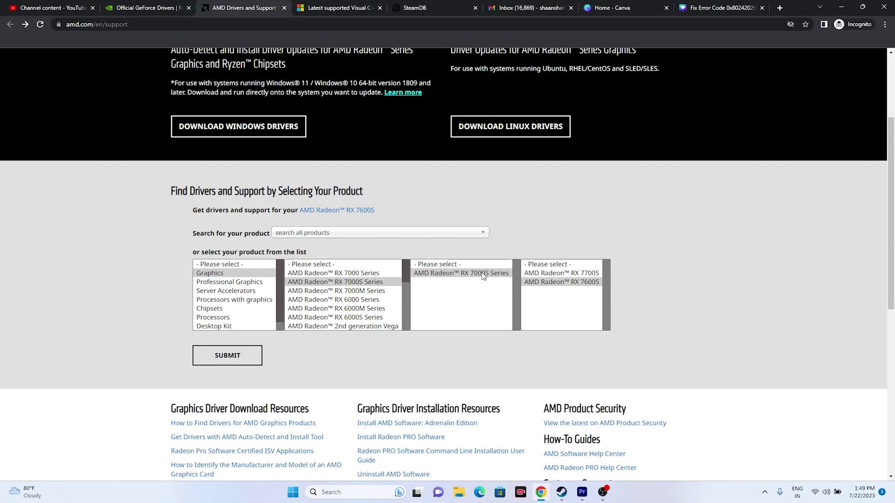
left_click(241, 352)
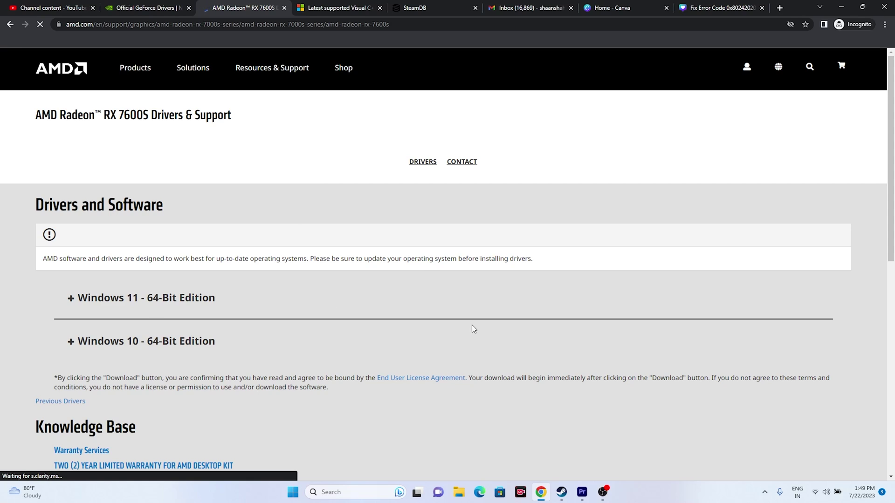
- View the Visual Studio 2015–2022 download links on the Microsoft Visual C++ Redistributable page, and minimize Chrome
left_click(329, 7)
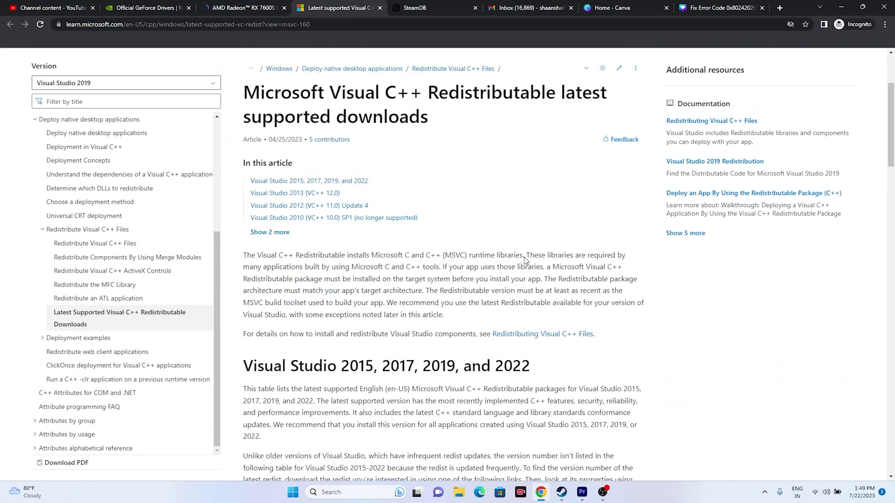
left_click(252, 241)
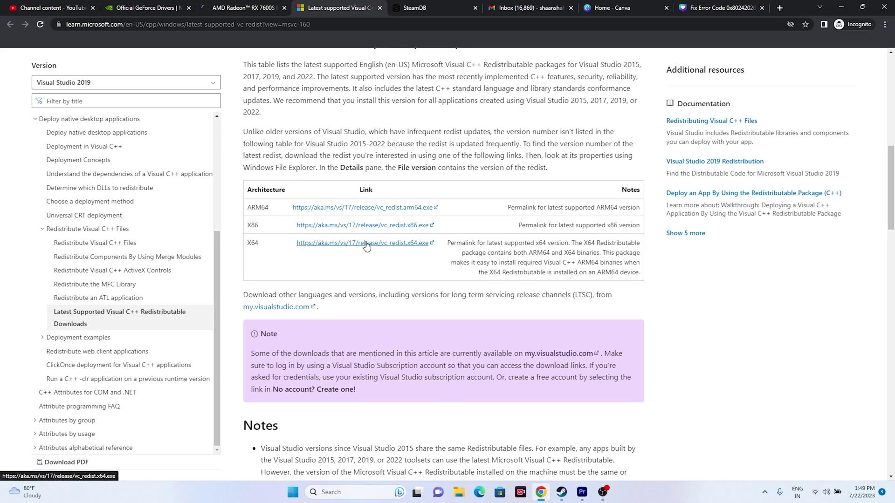
left_click(842, 7)
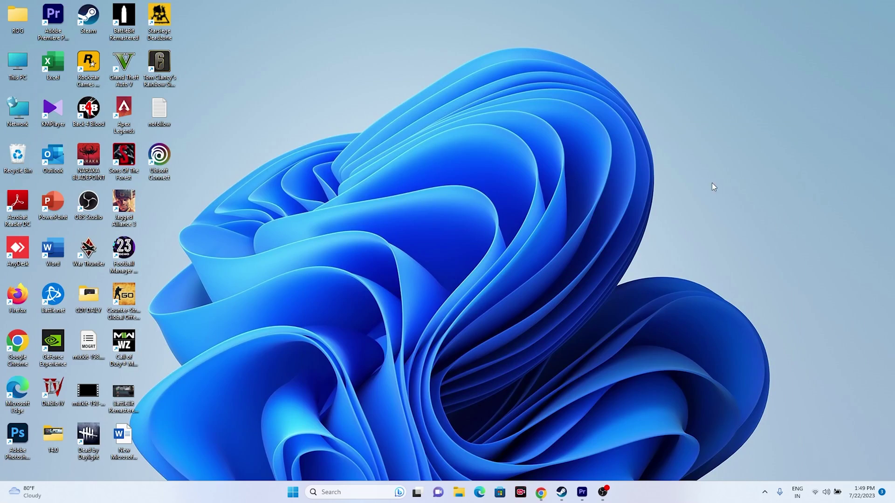
- Switch to Steam, view the manage options of Tom Clancy's Rainbow Six Siege, and minimize Steam
left_click(564, 492)
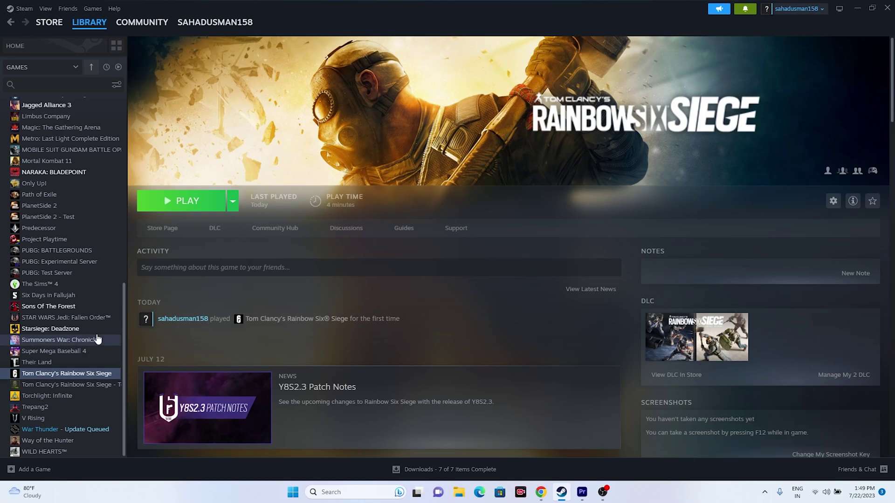
right_click(82, 374)
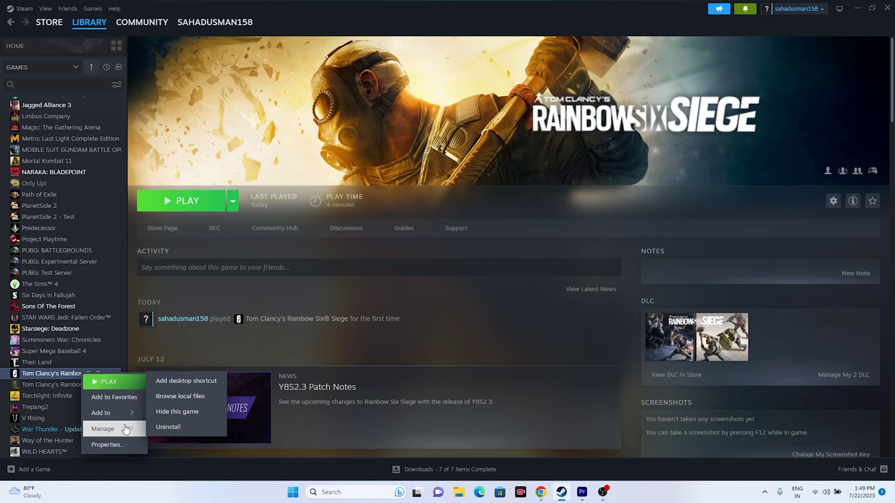
left_click(391, 332)
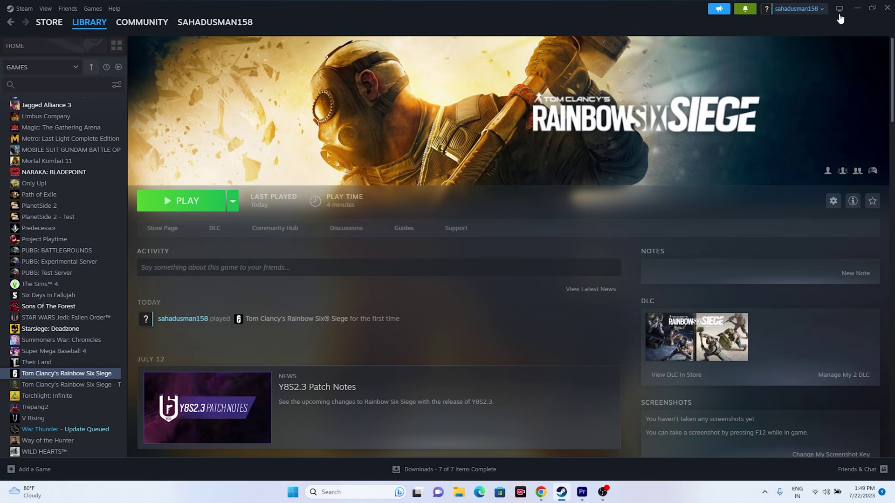
left_click(857, 8)
- View the drives under This PC in File Explorer, close it, and switch back to Steam
left_click(456, 493)
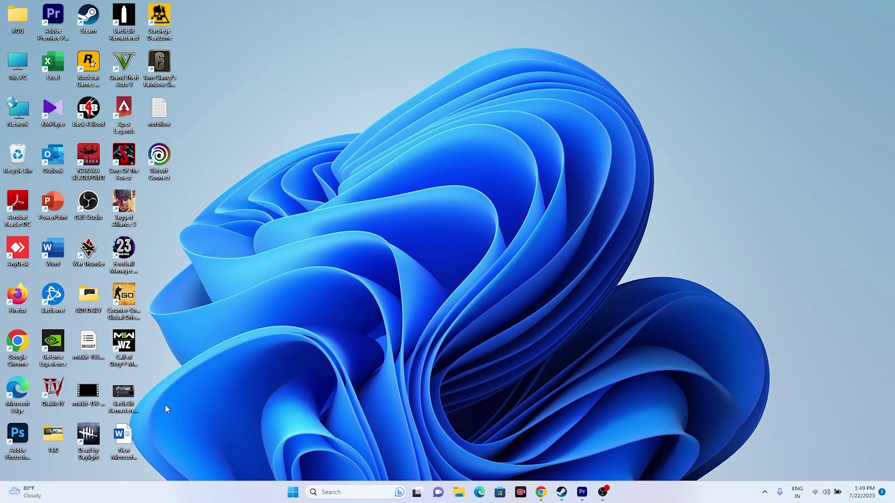
left_click(34, 296)
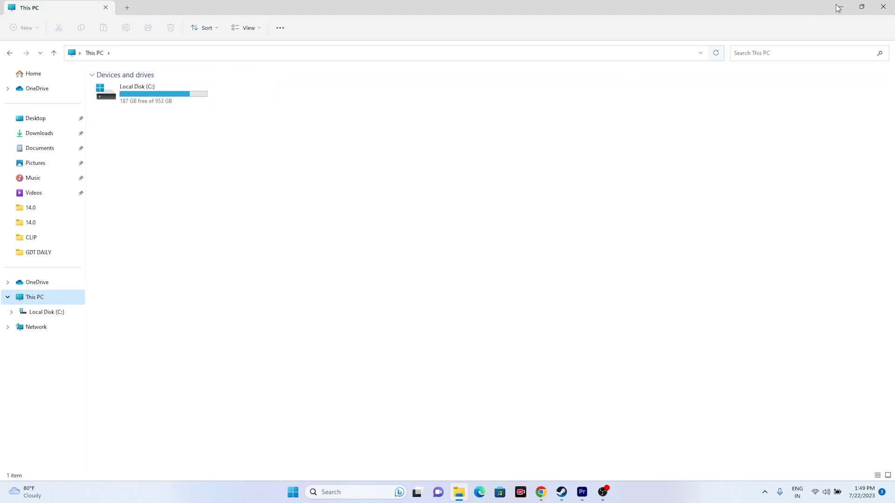
left_click(883, 7)
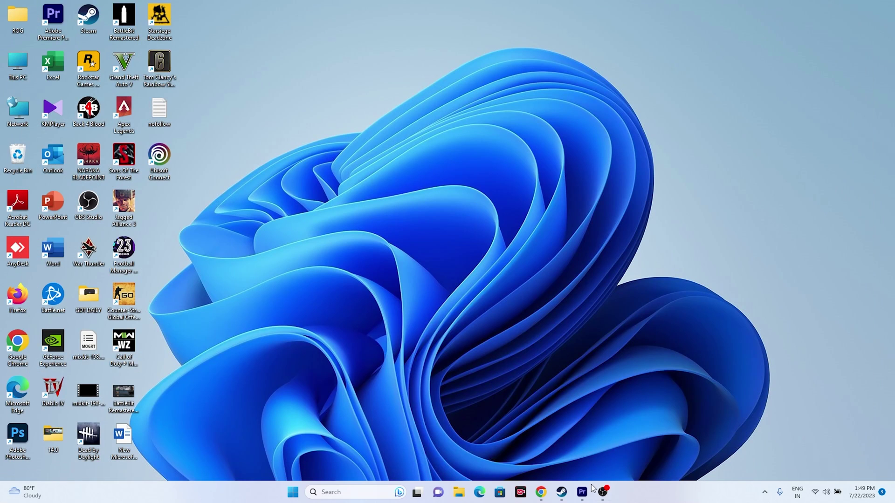
left_click(561, 492)
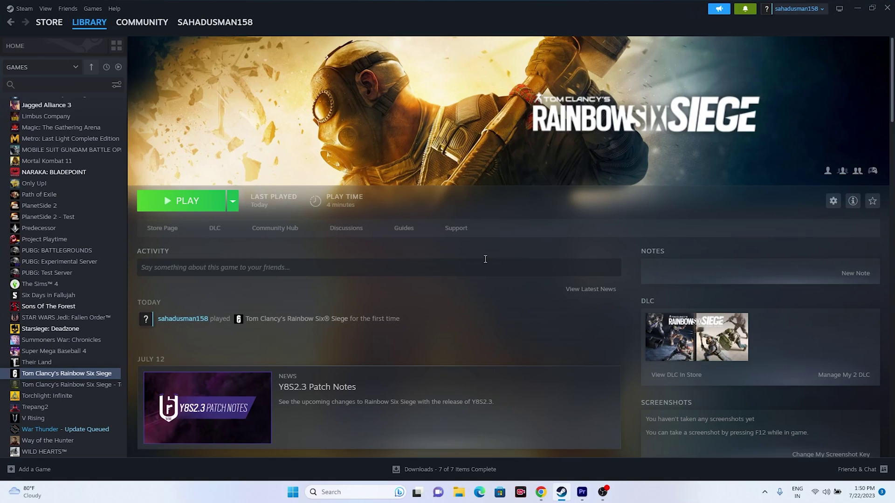